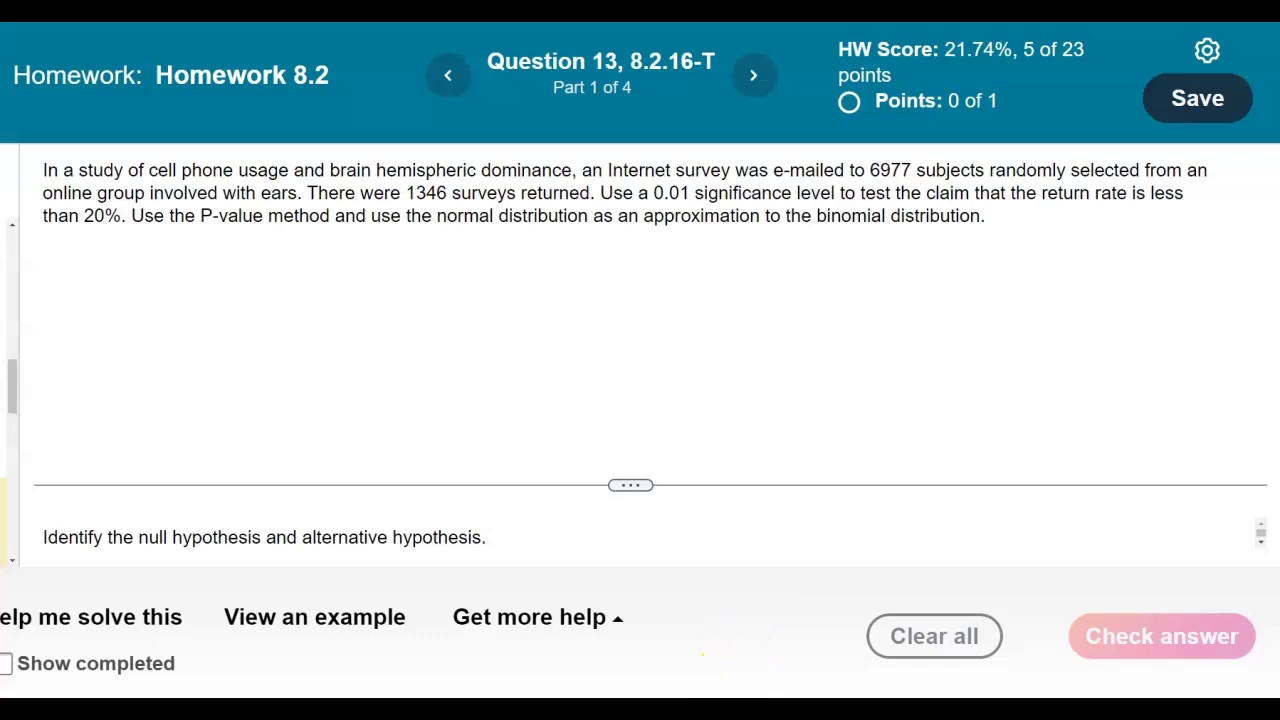
Switch to the SMART Notebook page and highlight the claim "test the claim that the return rate is less than 20%" in yellow
{"action": "left_click", "coordinate": [754, 700]}
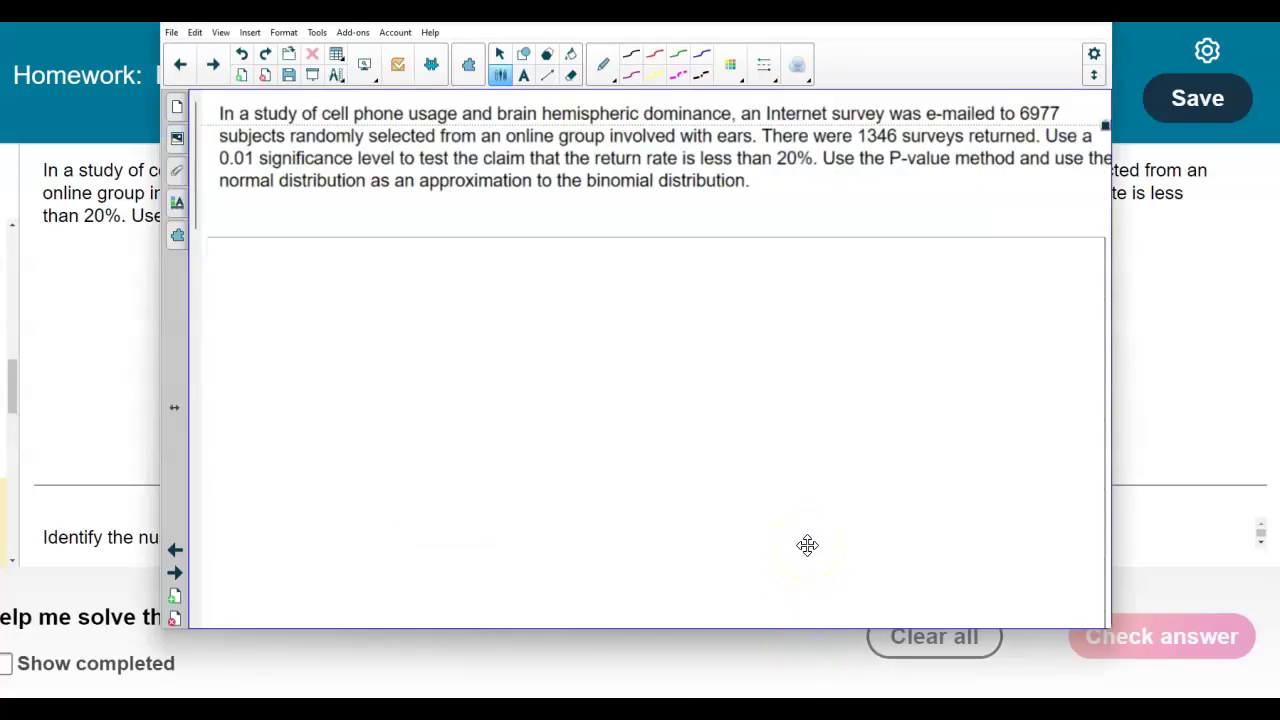
{"action": "left_click", "coordinate": [608, 62]}
{"action": "left_click", "coordinate": [551, 183]}
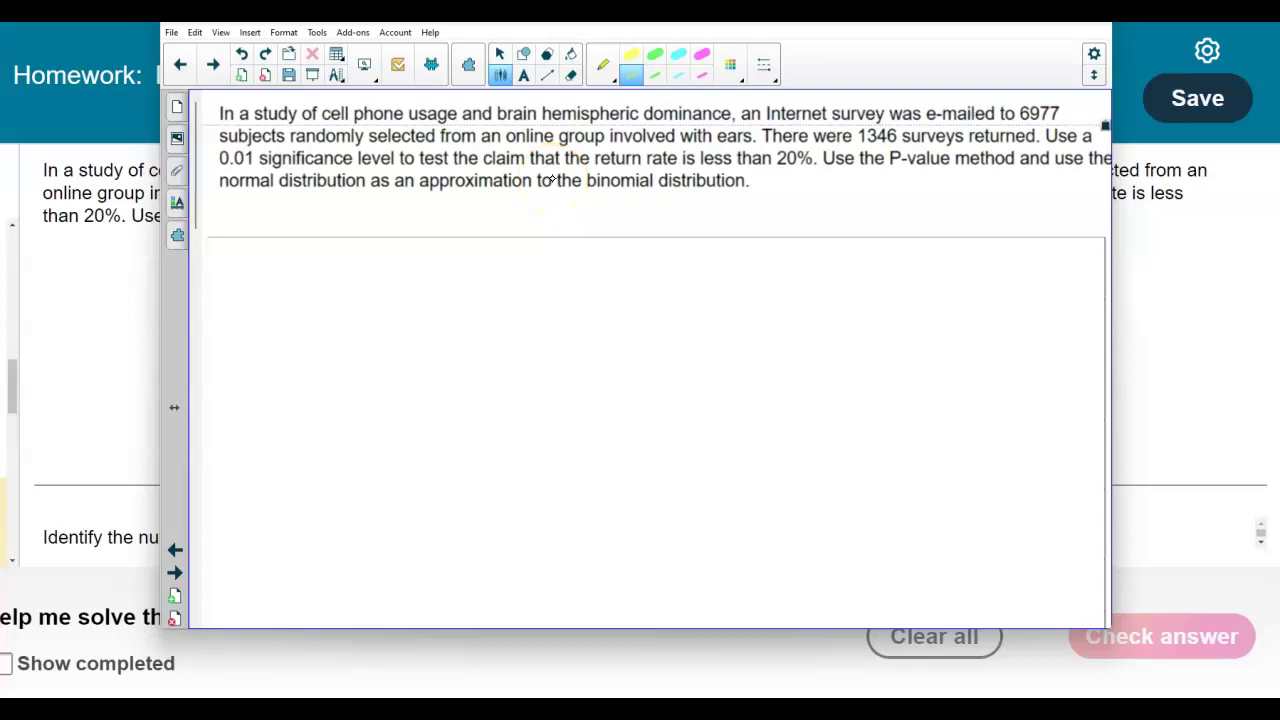
{"action": "left_click_drag", "start_coordinate": [402, 160], "coordinate": [812, 159]}
With a blue pen, box 6977 and 1346 in the problem and write n = 6977 and p̂ = x/n = 1346/6977
{"action": "left_click", "coordinate": [606, 66]}
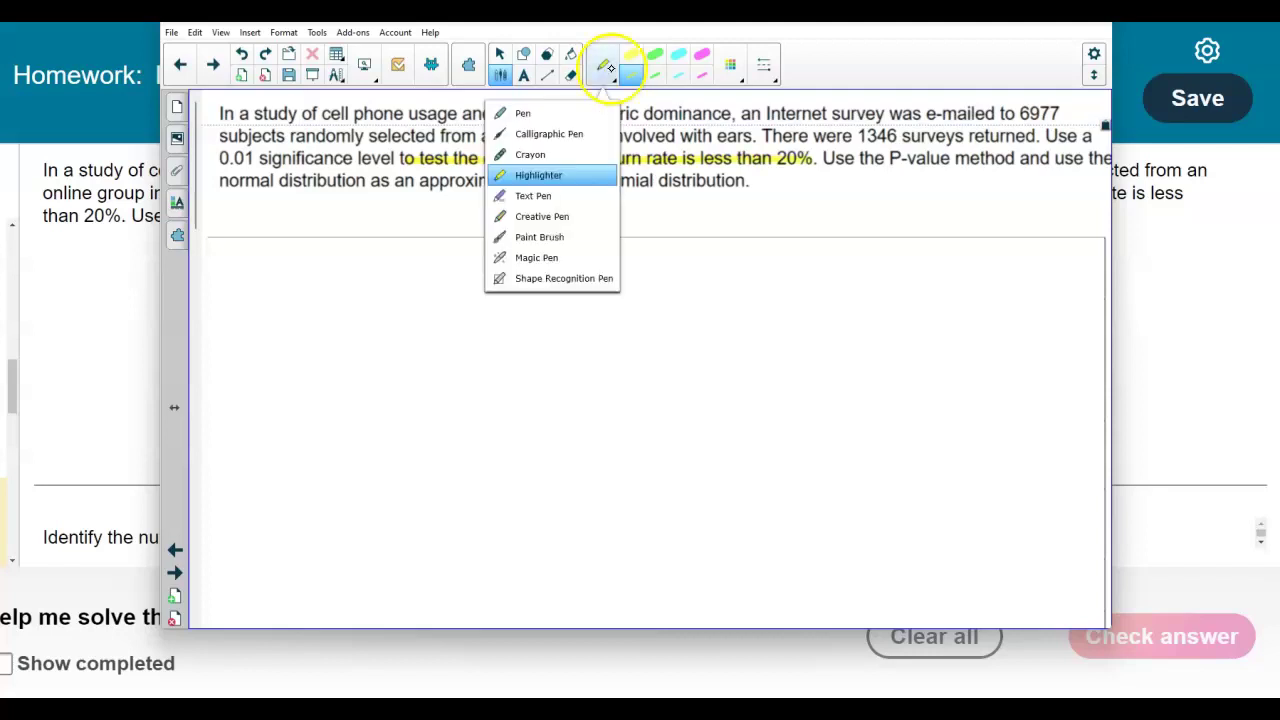
{"action": "left_click", "coordinate": [566, 112]}
{"action": "left_click", "coordinate": [701, 54]}
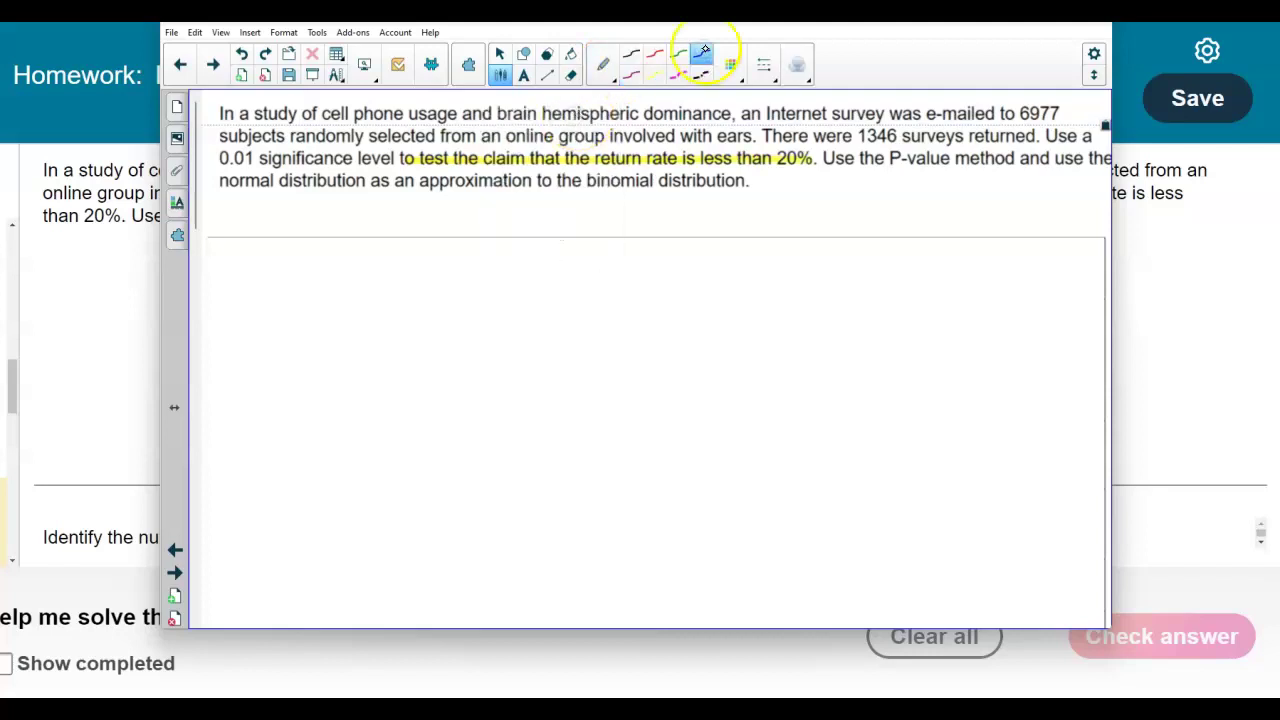
{"action": "left_click", "coordinate": [763, 64]}
{"action": "left_click", "coordinate": [515, 140]}
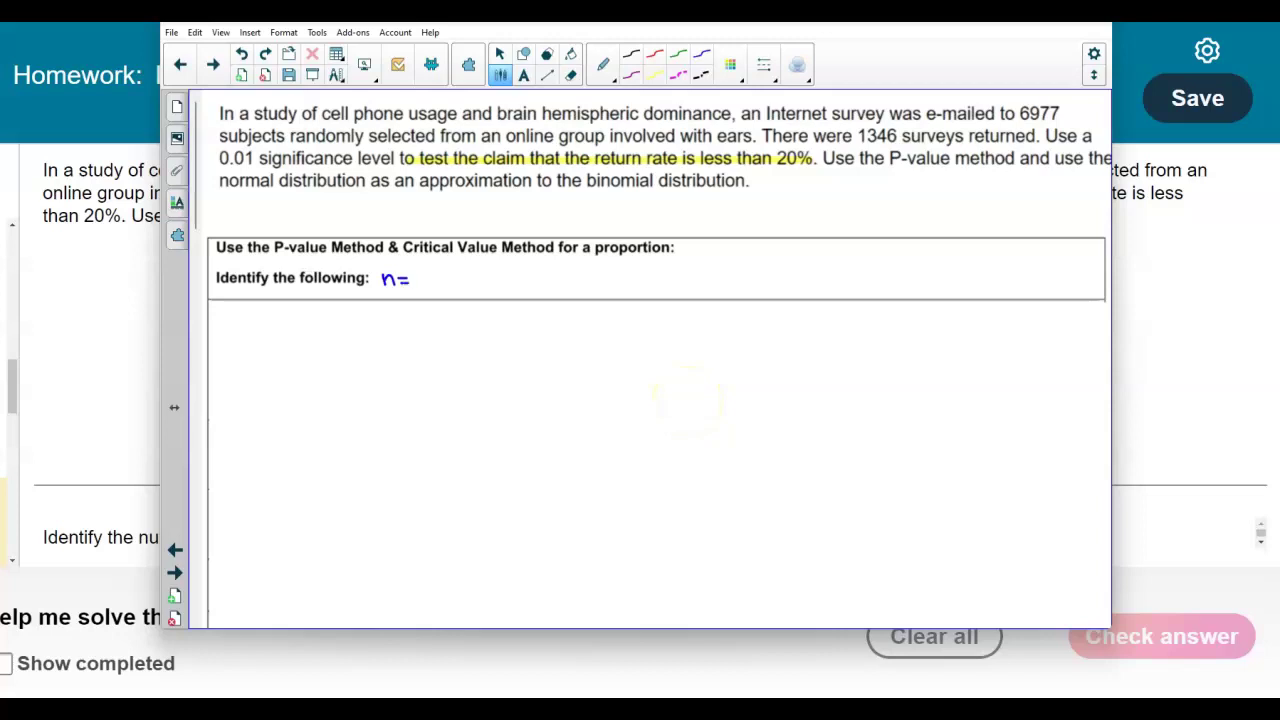
{"action": "mouse_move", "coordinate": [1014, 103]}
{"action": "left_mouse_down"}
{"action": "mouse_move", "coordinate": [1012, 116]}
{"action": "mouse_move", "coordinate": [1052, 123]}
{"action": "mouse_move", "coordinate": [1060, 100]}
{"action": "mouse_move", "coordinate": [1014, 102]}
{"action": "left_mouse_up"}
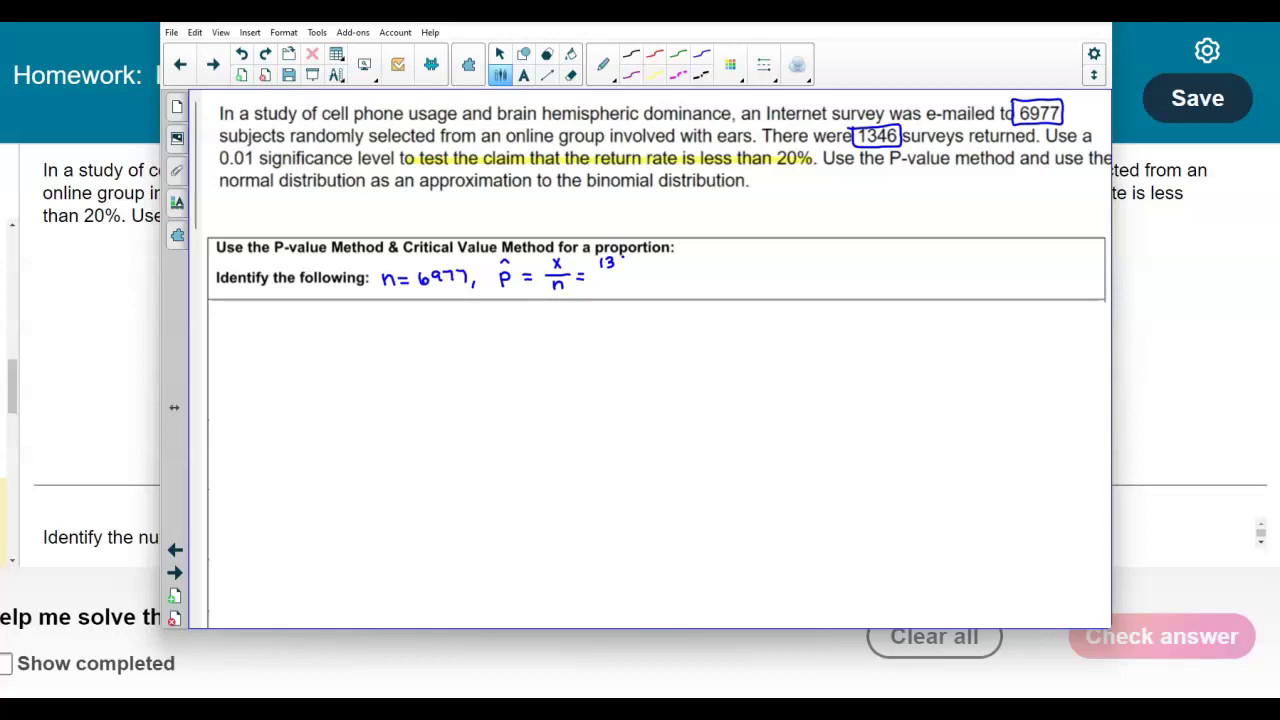
{"action": "left_click_drag", "start_coordinate": [595, 273], "coordinate": [643, 272]}
Underline "less than 20%" and write p = 0.20 and q = 1 − 0.20 = 0.80 beside the other identified values
{"action": "left_click_drag", "start_coordinate": [694, 169], "coordinate": [812, 166]}
{"action": "mouse_move", "coordinate": [683, 269]}
{"action": "left_mouse_down"}
{"action": "mouse_move", "coordinate": [682, 285]}
{"action": "mouse_move", "coordinate": [691, 270]}
{"action": "mouse_move", "coordinate": [683, 278]}
{"action": "mouse_move", "coordinate": [729, 265]}
{"action": "mouse_move", "coordinate": [756, 274]}
{"action": "left_mouse_up"}
{"action": "left_click", "coordinate": [739, 274]}
{"action": "left_click_drag", "start_coordinate": [764, 265], "coordinate": [829, 267]}
{"action": "left_click", "coordinate": [776, 270]}
{"action": "left_click_drag", "start_coordinate": [820, 272], "coordinate": [891, 270]}
{"action": "left_click", "coordinate": [848, 270]}
{"action": "left_click", "coordinate": [877, 270]}
{"action": "left_click_drag", "start_coordinate": [898, 260], "coordinate": [920, 264]}
{"action": "left_click_drag", "start_coordinate": [911, 269], "coordinate": [967, 259]}
{"action": "left_click", "coordinate": [945, 268]}
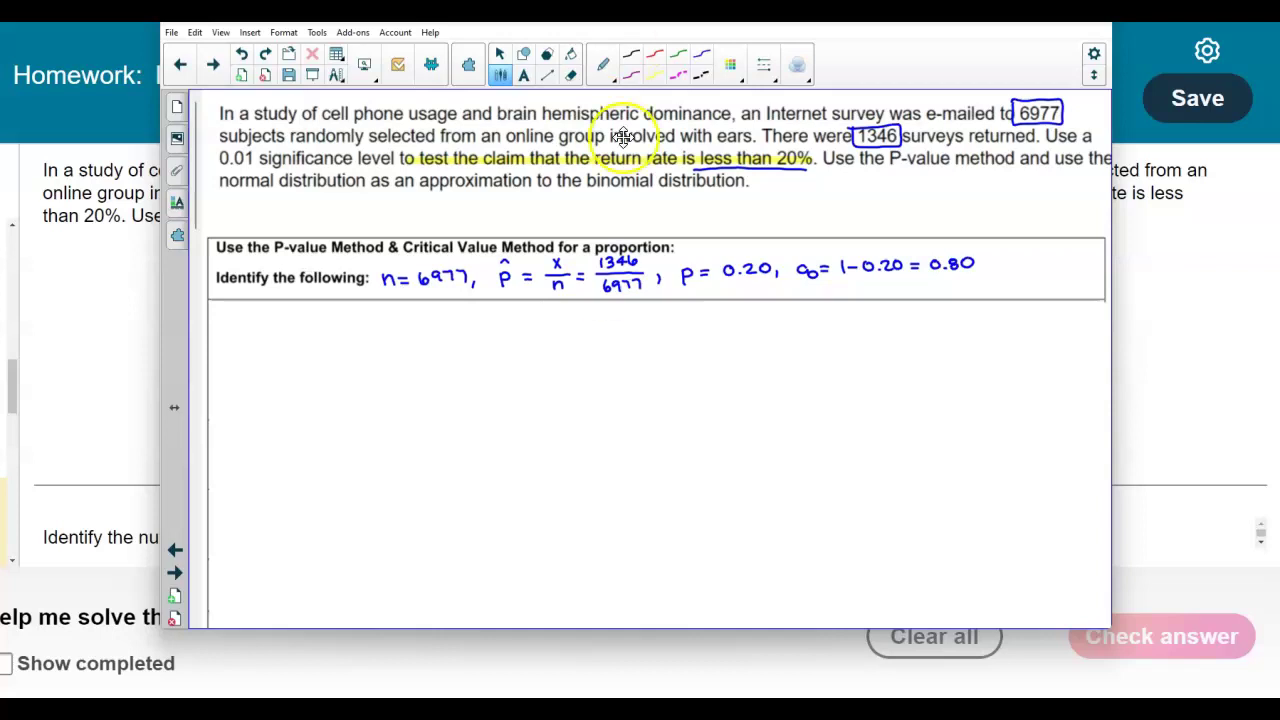
Uncover the Requirements section line by line, including the np and nq checks and the closing statement
{"action": "left_click_drag", "start_coordinate": [562, 352], "coordinate": [556, 389]}
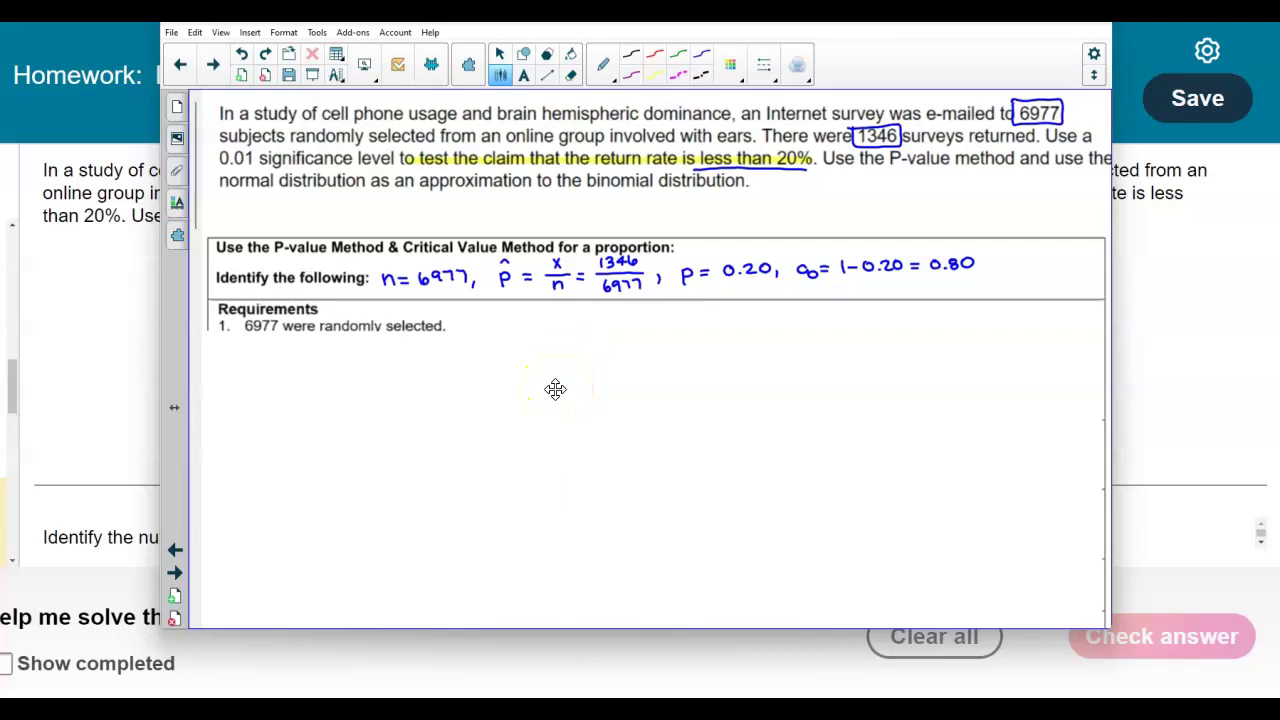
{"action": "left_click_drag", "start_coordinate": [556, 389], "coordinate": [552, 412]}
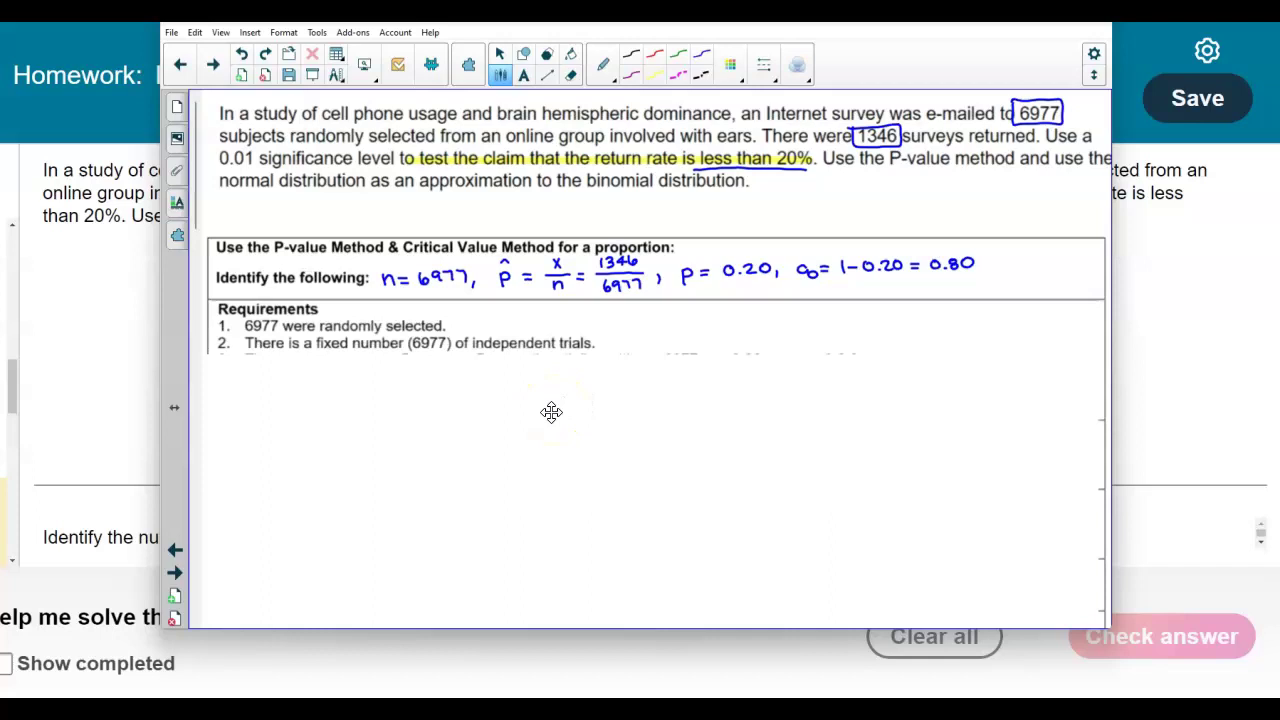
{"action": "left_click_drag", "start_coordinate": [552, 412], "coordinate": [559, 430]}
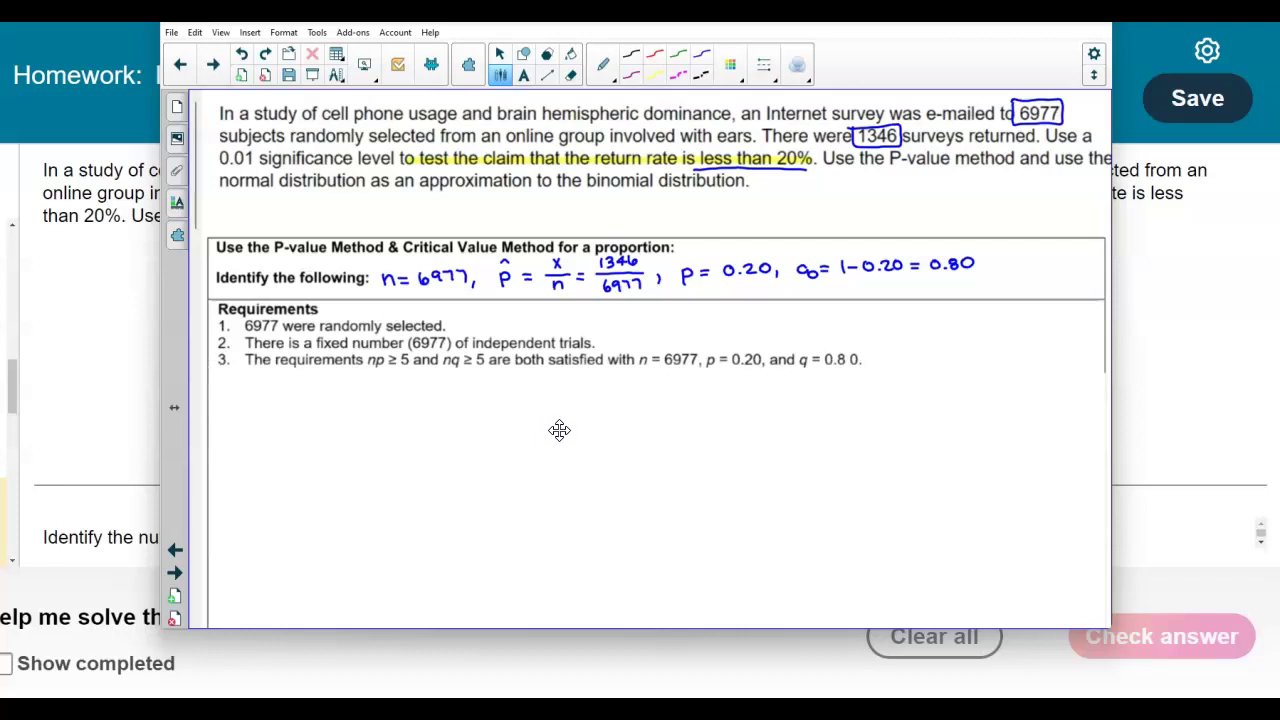
{"action": "left_click_drag", "start_coordinate": [559, 430], "coordinate": [557, 458]}
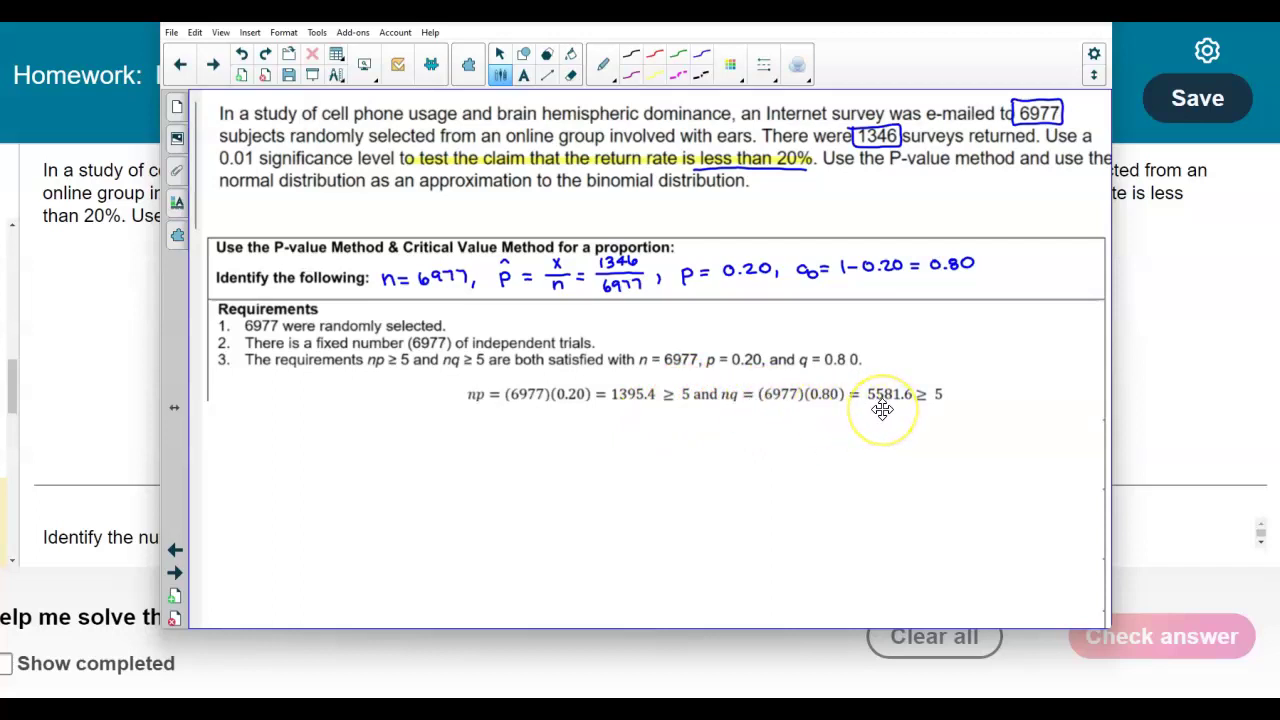
{"action": "scroll", "coordinate": [913, 420], "scroll_direction": "down", "scroll_amount": 1}
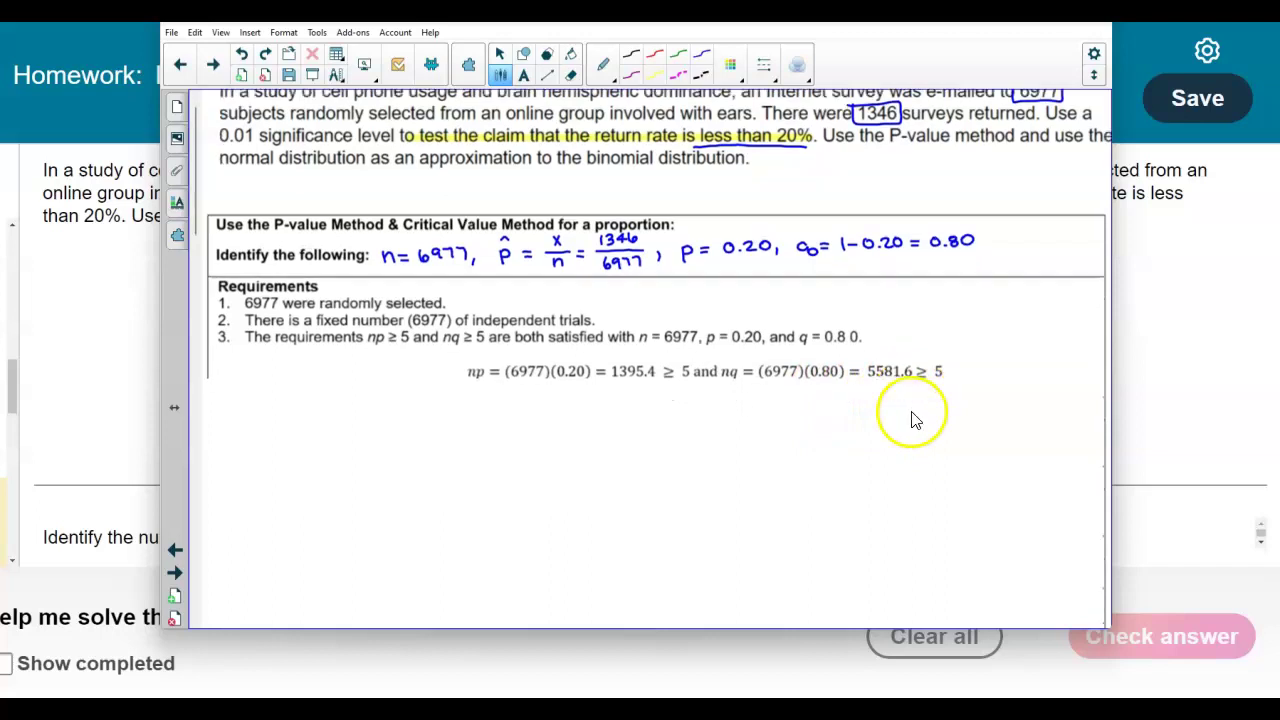
{"action": "left_click_drag", "start_coordinate": [551, 417], "coordinate": [553, 435]}
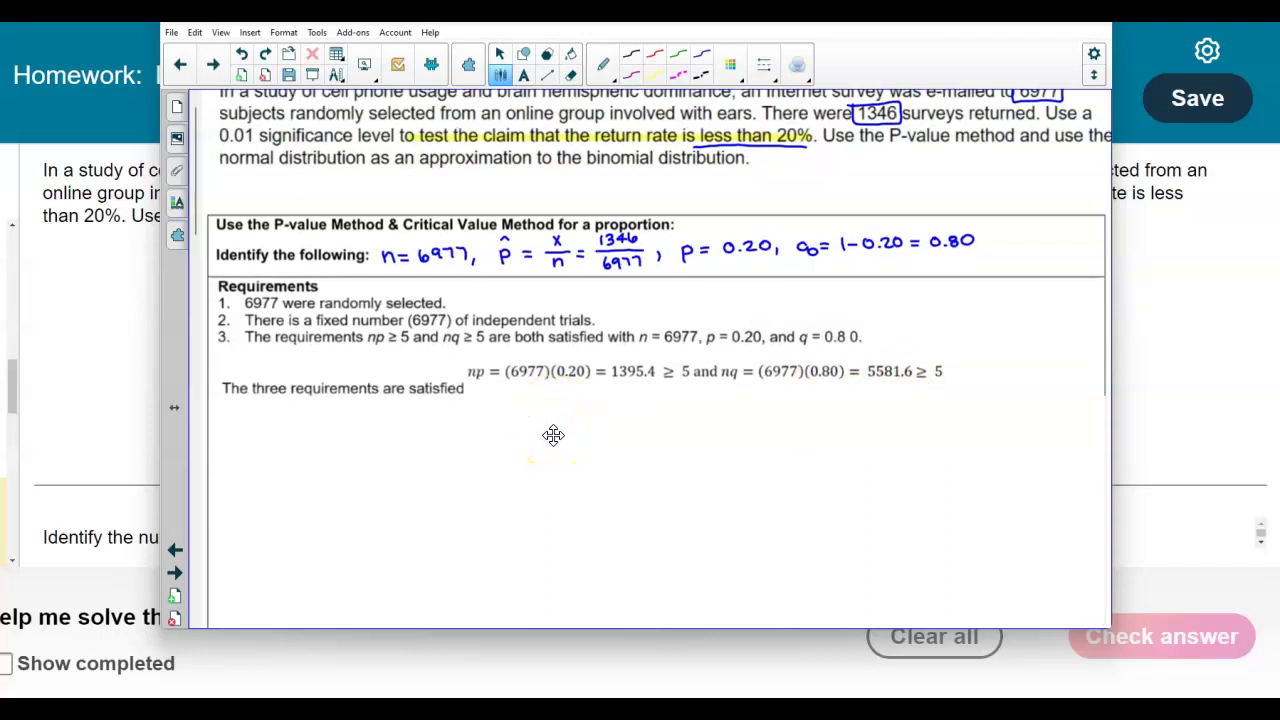
Uncover section 1 and write the claim p < 0.20 and its opposite p ≥ 0.20
{"action": "left_click_drag", "start_coordinate": [553, 435], "coordinate": [563, 509]}
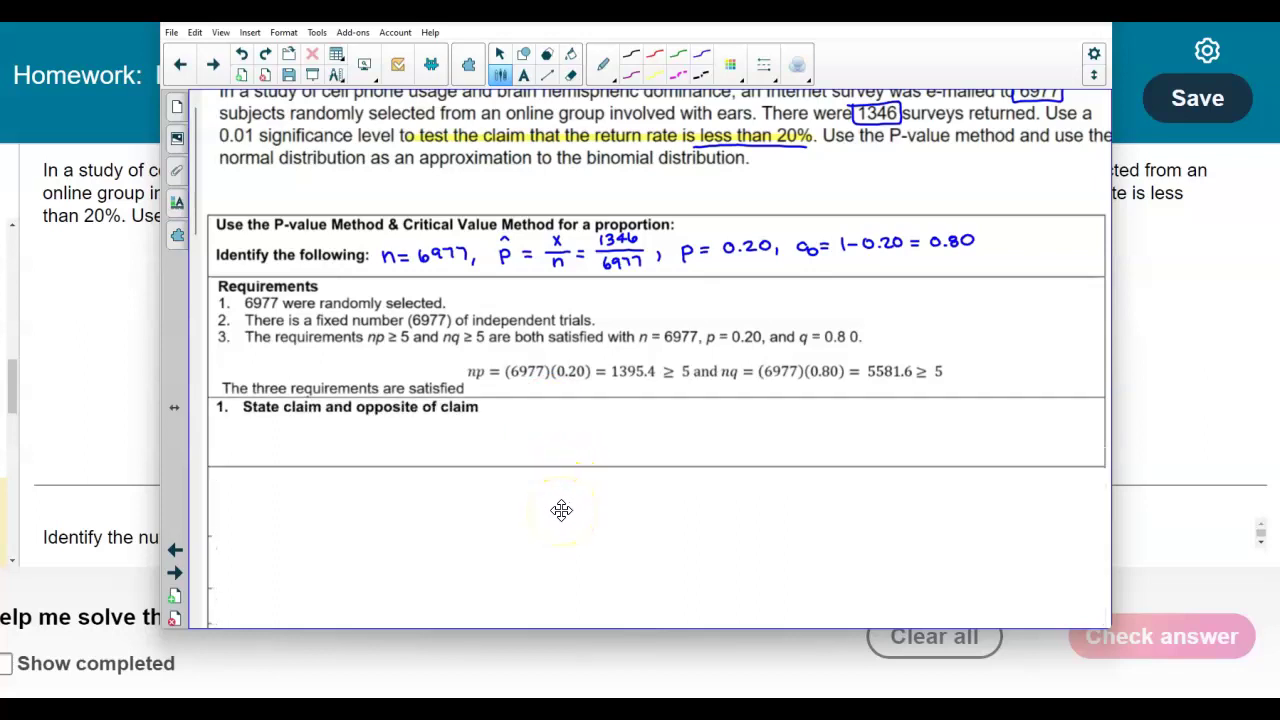
{"action": "left_click_drag", "start_coordinate": [576, 414], "coordinate": [625, 417]}
{"action": "left_click", "coordinate": [630, 408]}
{"action": "left_click", "coordinate": [630, 415]}
{"action": "mouse_move", "coordinate": [647, 405]}
{"action": "left_mouse_down"}
{"action": "mouse_move", "coordinate": [647, 418]}
{"action": "mouse_move", "coordinate": [710, 412]}
{"action": "left_mouse_up"}
{"action": "left_click_drag", "start_coordinate": [716, 403], "coordinate": [715, 404]}
{"action": "mouse_move", "coordinate": [584, 435]}
{"action": "left_mouse_down"}
{"action": "mouse_move", "coordinate": [646, 447]}
{"action": "mouse_move", "coordinate": [714, 432]}
{"action": "left_mouse_up"}
{"action": "left_click", "coordinate": [694, 440]}
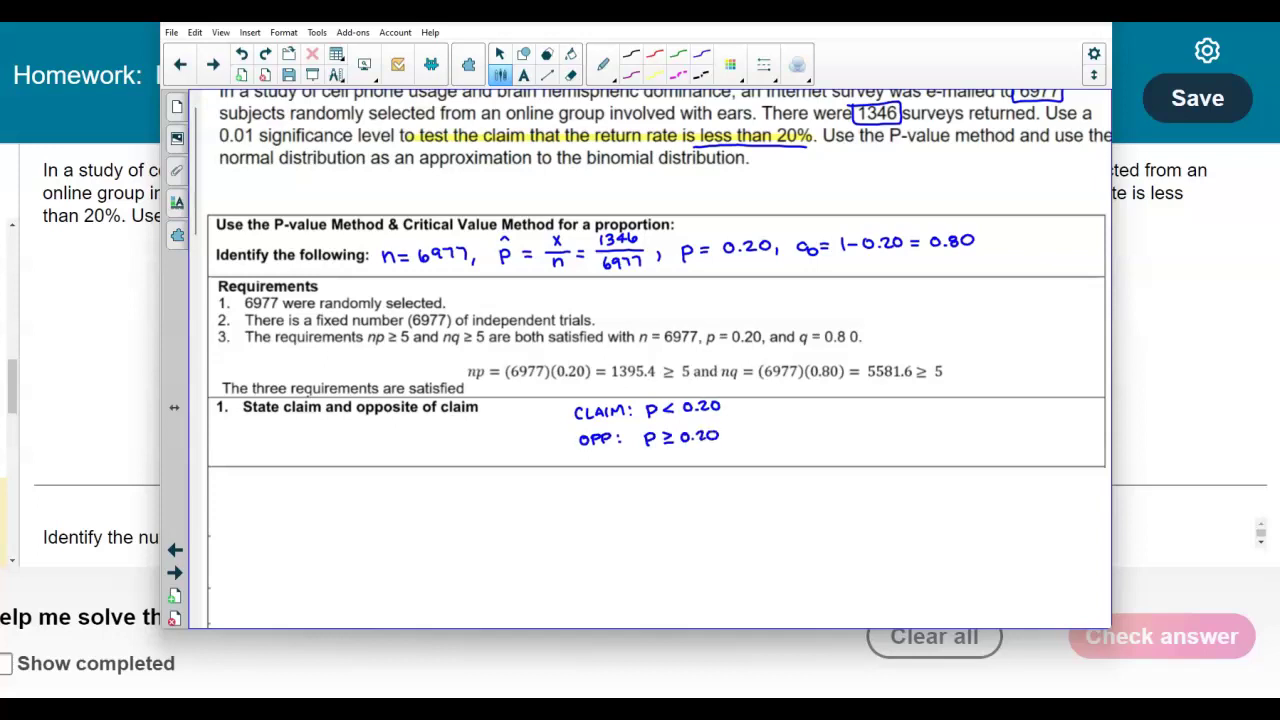
{"action": "scroll", "coordinate": [600, 394], "scroll_direction": "down", "scroll_amount": 2}
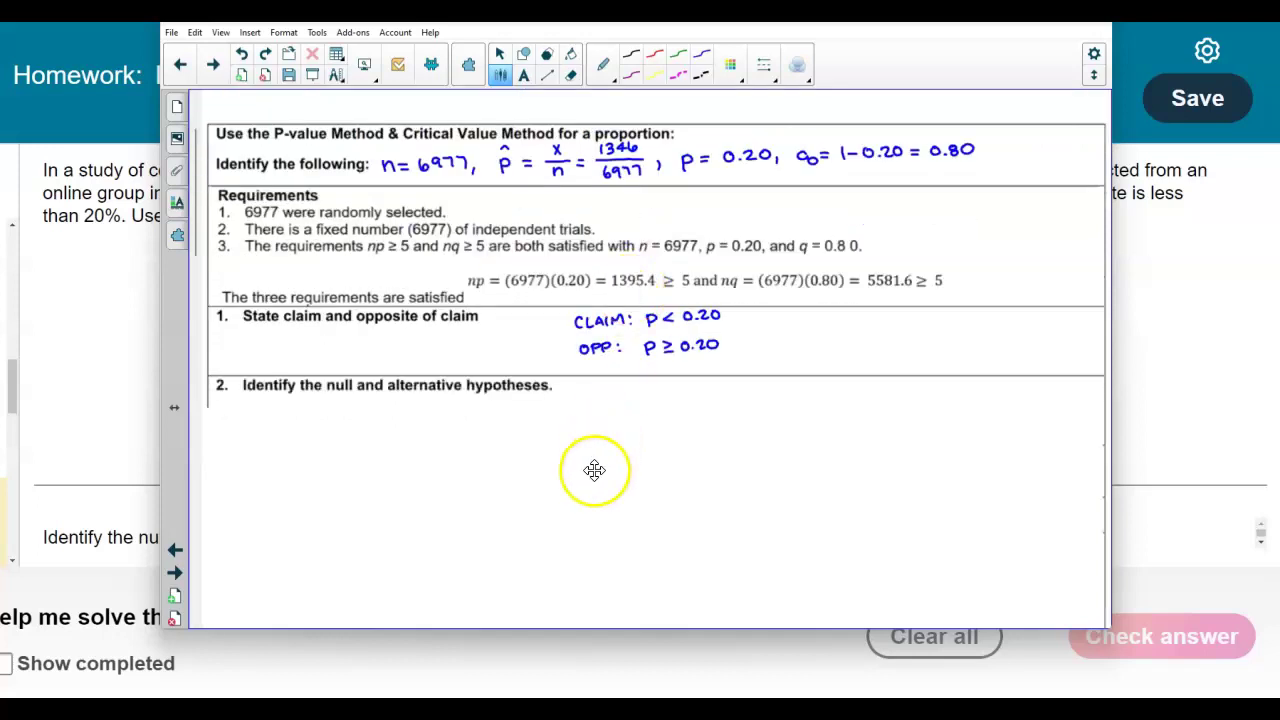
{"action": "left_click", "coordinate": [663, 352]}
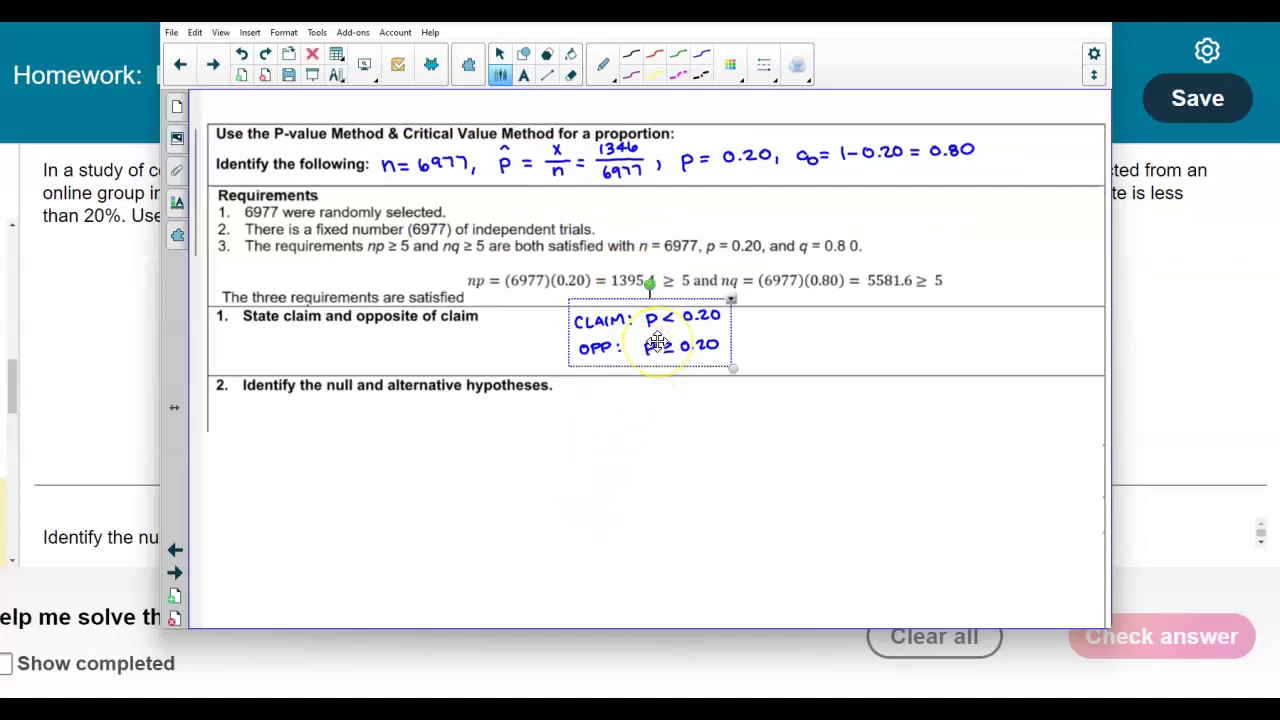
{"action": "mouse_move", "coordinate": [373, 214]}
{"action": "left_mouse_down"}
{"action": "mouse_move", "coordinate": [320, 141]}
{"action": "mouse_move", "coordinate": [362, 184]}
{"action": "left_mouse_up"}
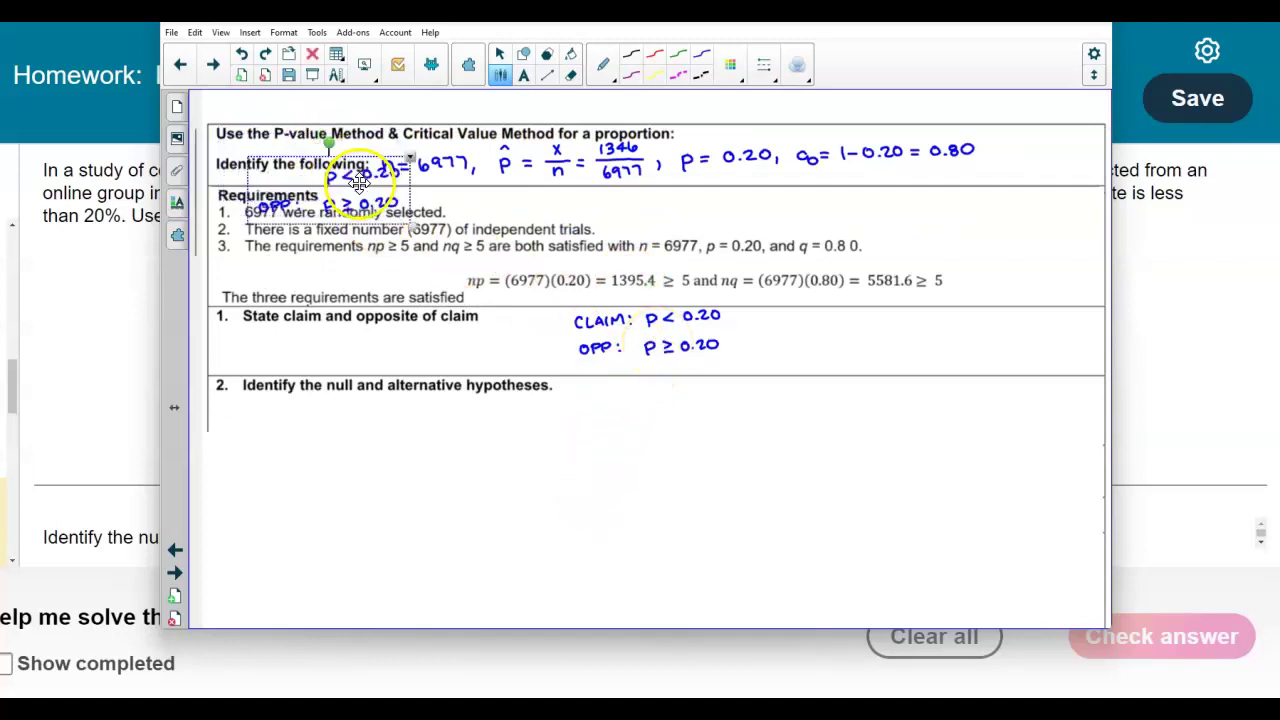
{"action": "left_click", "coordinate": [241, 54]}
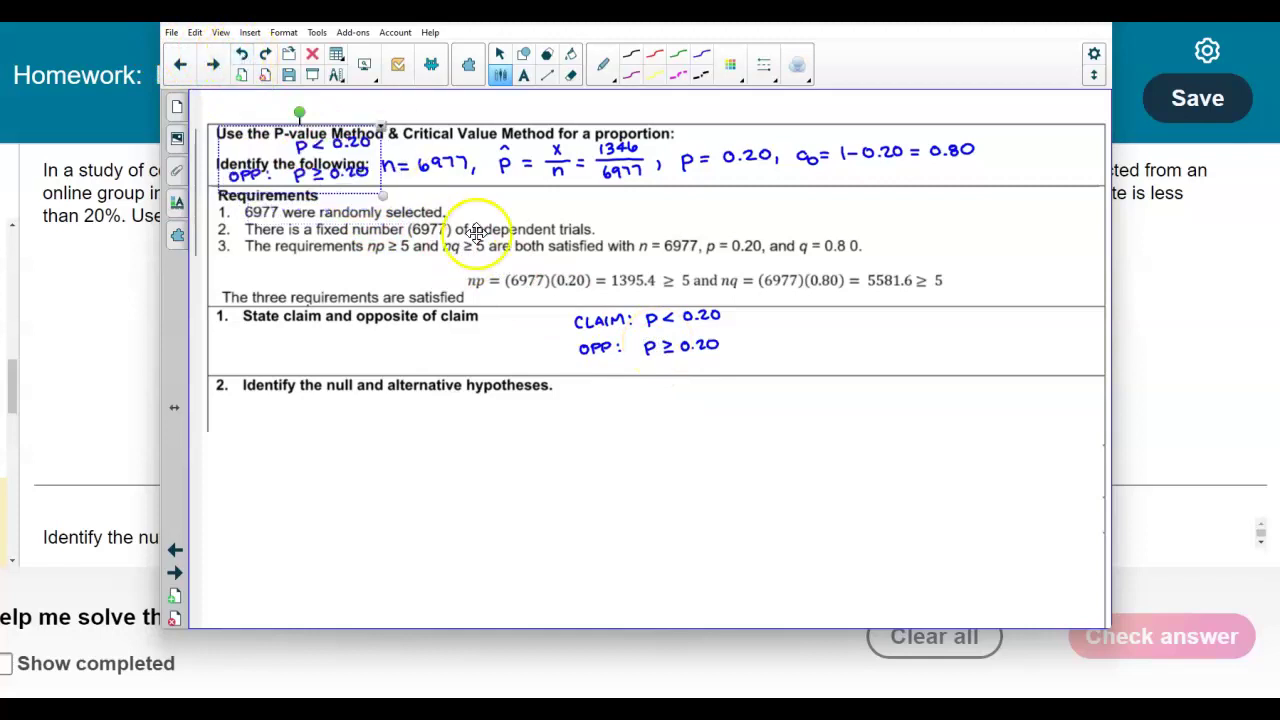
{"action": "left_click", "coordinate": [613, 325]}
{"action": "left_click", "coordinate": [241, 54]}
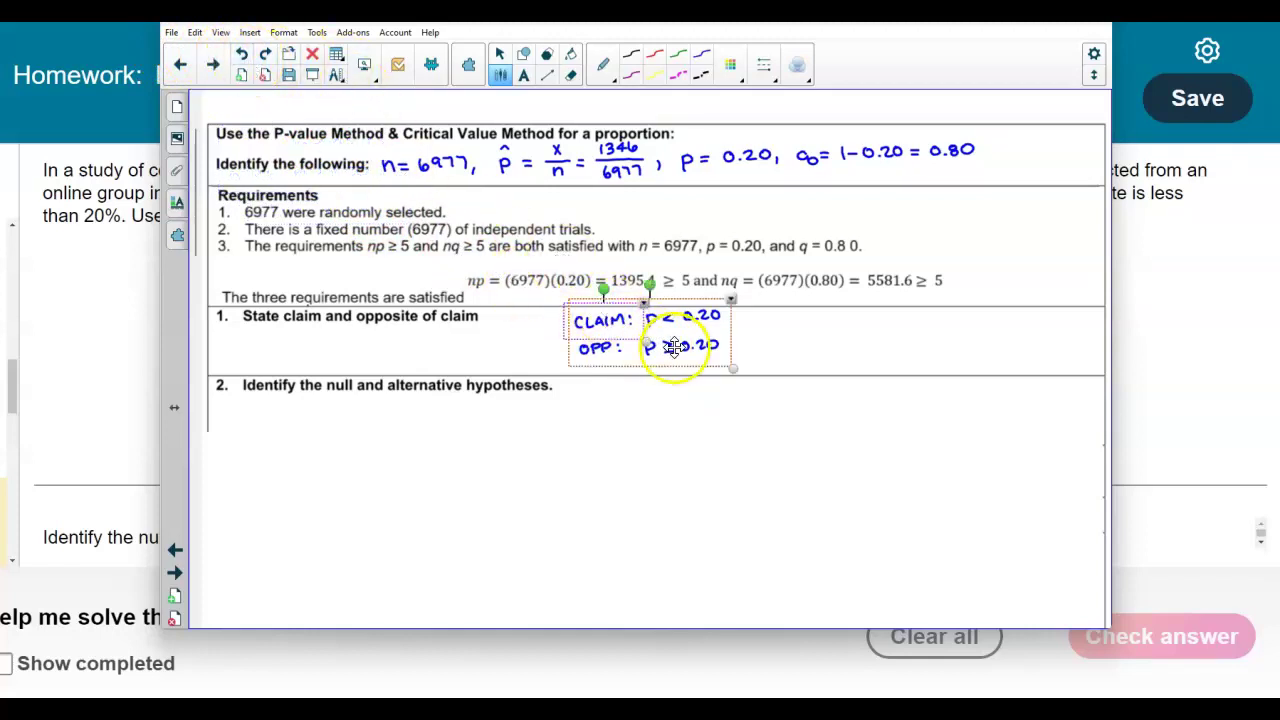
{"action": "key", "text": "ctrl+v"}
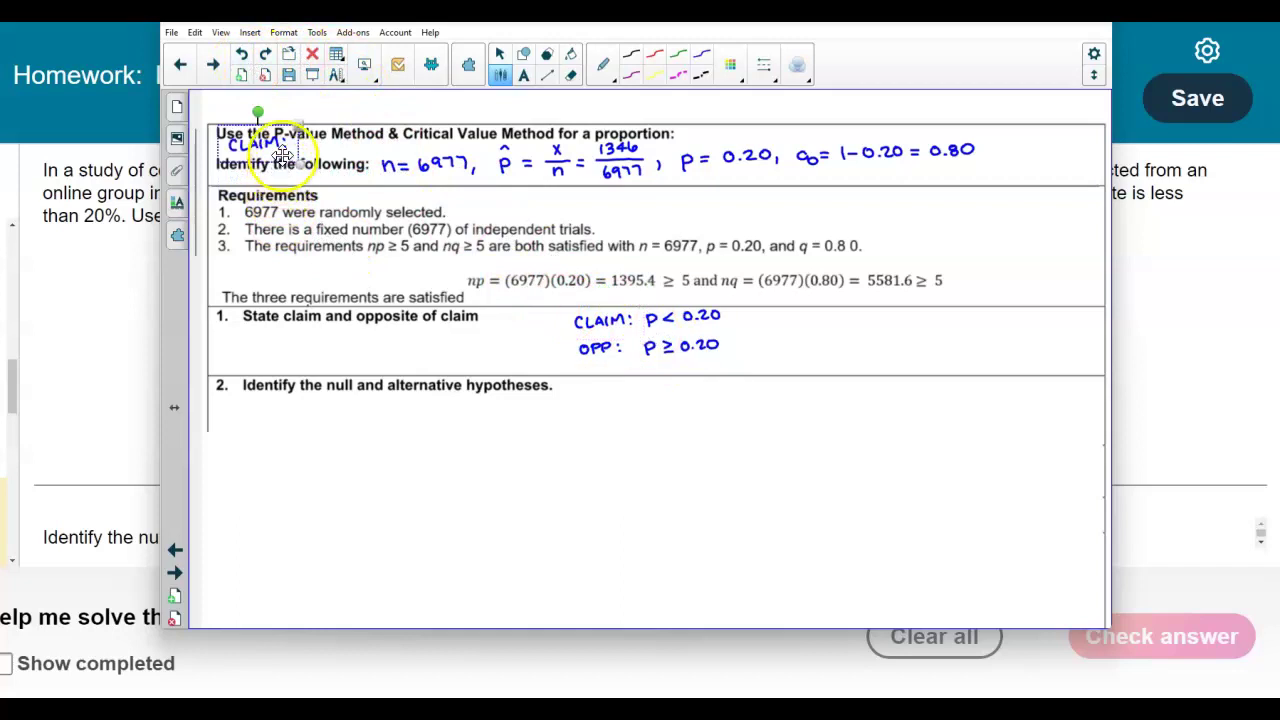
{"action": "left_click", "coordinate": [245, 56]}
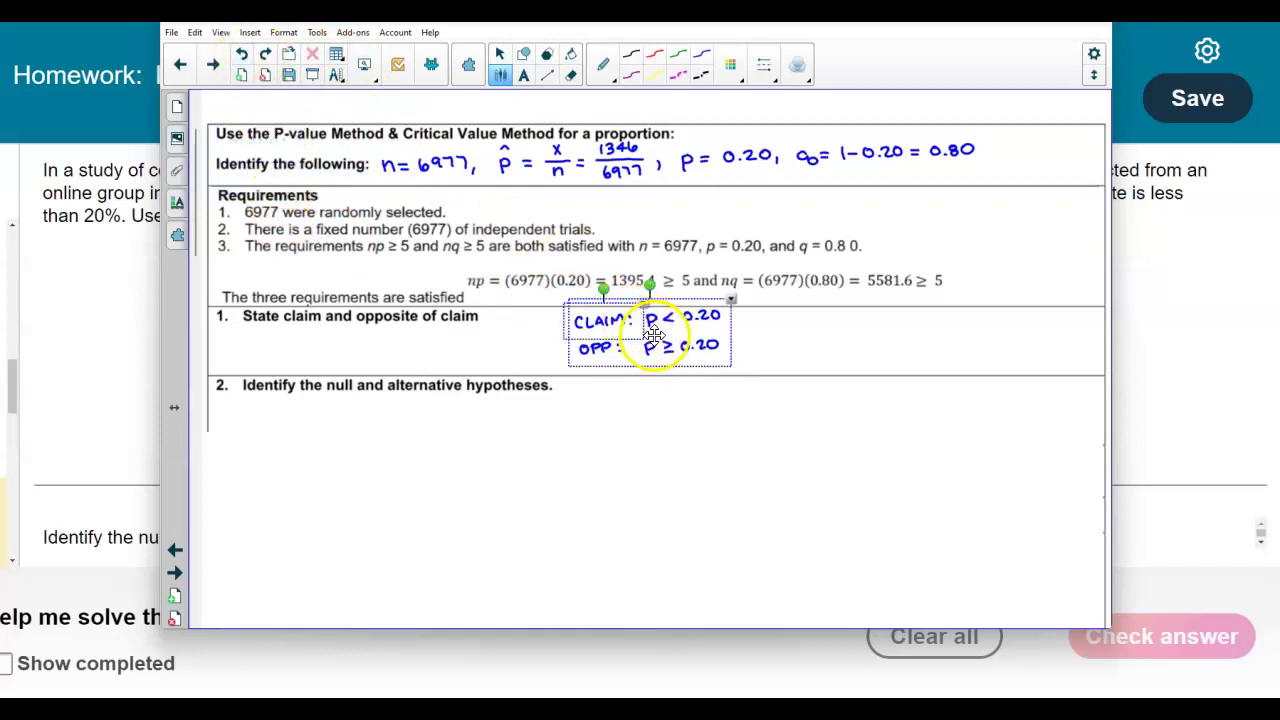
Copy the handwritten claim and opposite together and place the copy beside the null and alternative hypotheses heading
{"action": "left_click", "coordinate": [686, 371]}
{"action": "left_click", "coordinate": [666, 350]}
{"action": "left_click", "coordinate": [620, 322]}
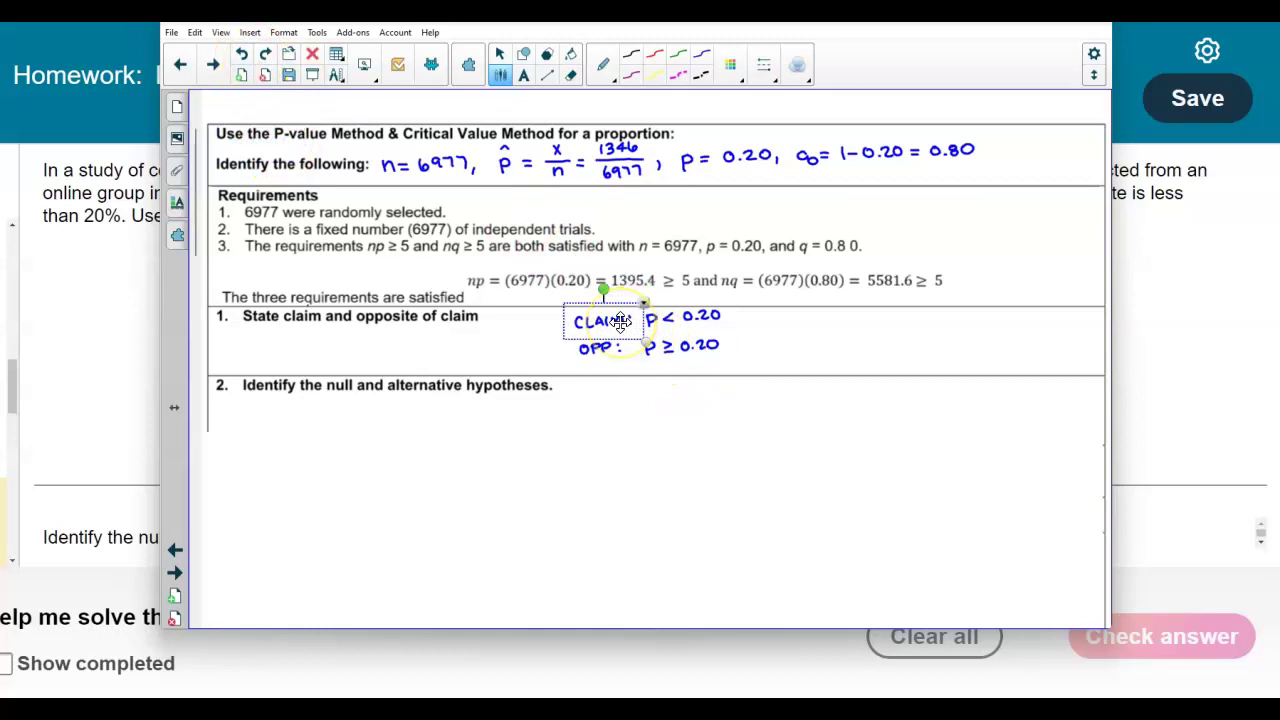
{"action": "left_click", "coordinate": [663, 346], "text": "ctrl"}
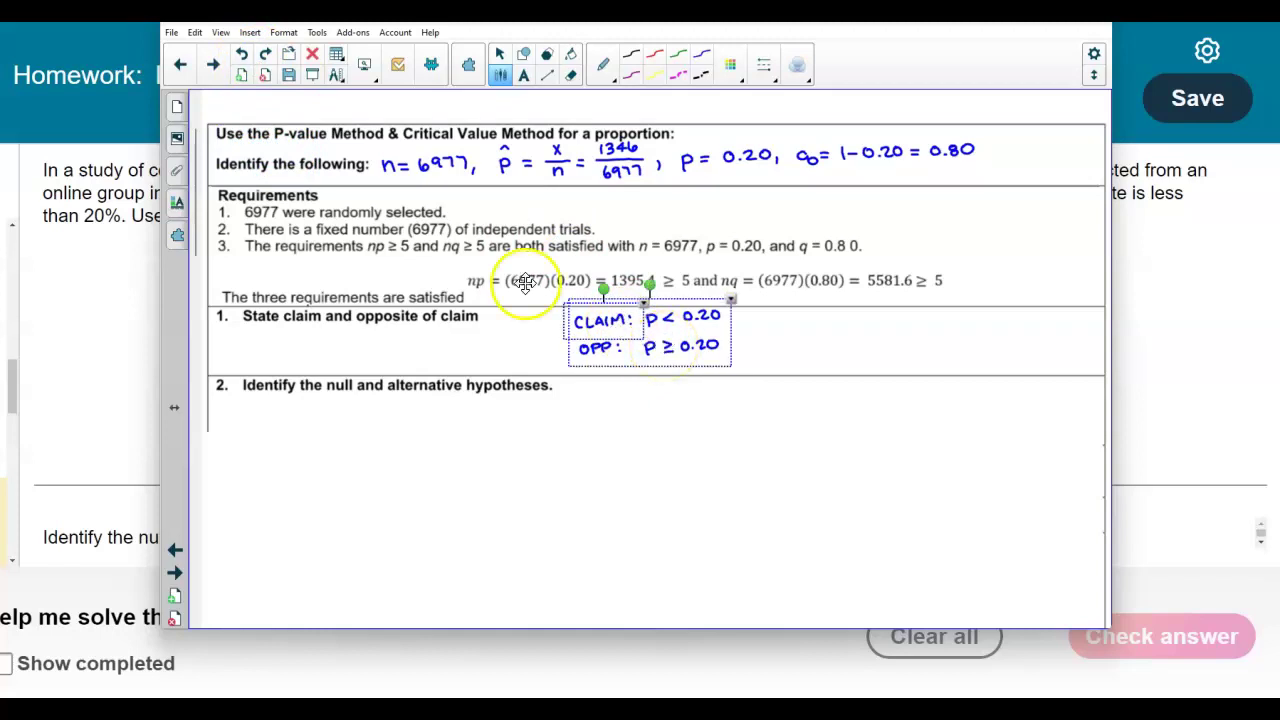
{"action": "key", "text": "ctrl+v"}
{"action": "mouse_move", "coordinate": [293, 155]}
{"action": "left_mouse_down"}
{"action": "mouse_move", "coordinate": [425, 212]}
{"action": "mouse_move", "coordinate": [633, 413]}
{"action": "mouse_move", "coordinate": [676, 413]}
{"action": "left_mouse_up"}
{"action": "scroll", "coordinate": [688, 471], "scroll_direction": "down", "scroll_amount": 1}
{"action": "left_click", "coordinate": [780, 503]}
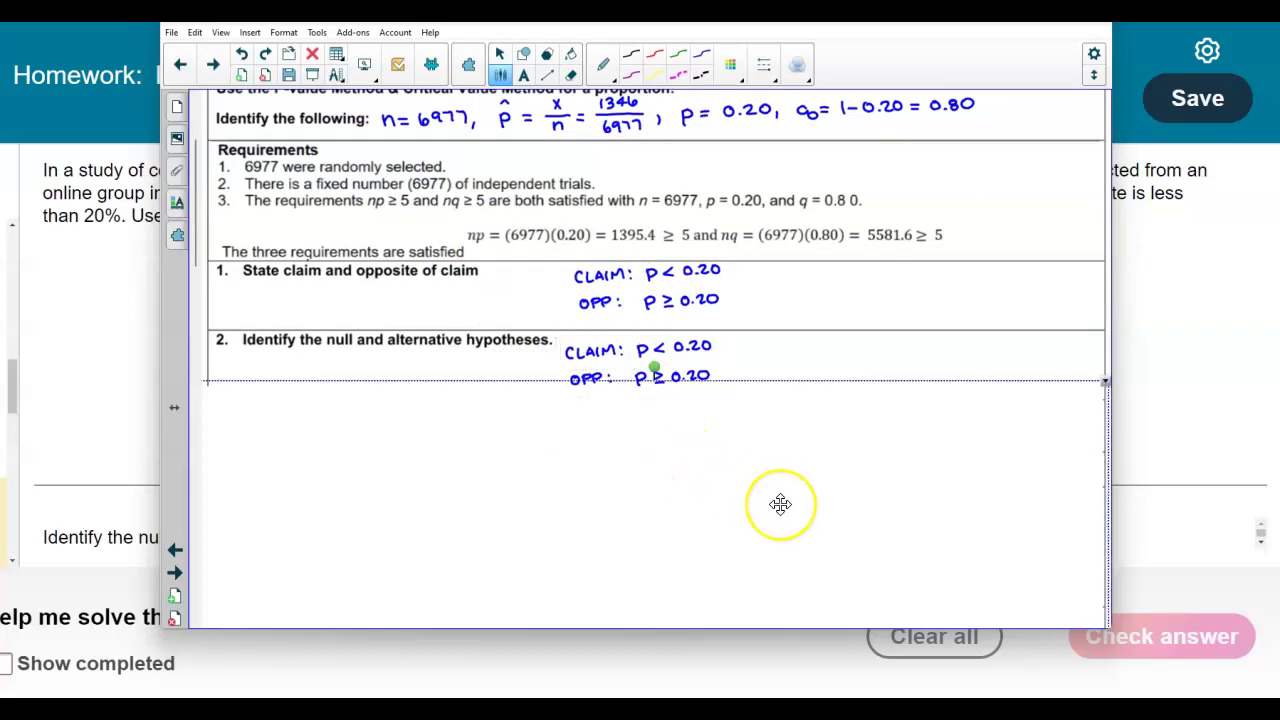
Write H0: p = 0.20 and H1: p < 0.20, with arrows linking the opposite to H0 and the claim to H1
{"action": "left_click_drag", "start_coordinate": [778, 336], "coordinate": [778, 349]}
{"action": "left_click_drag", "start_coordinate": [785, 334], "coordinate": [786, 348]}
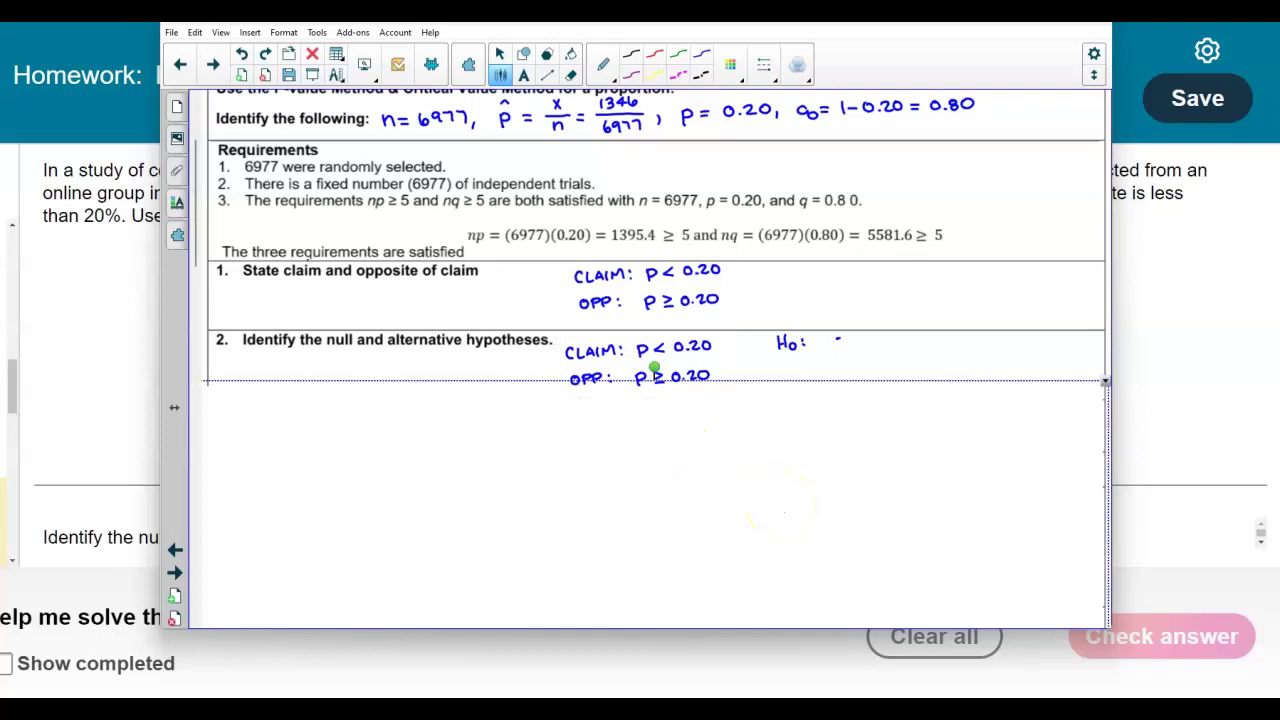
{"action": "left_click_drag", "start_coordinate": [789, 364], "coordinate": [789, 376]}
{"action": "left_click_drag", "start_coordinate": [781, 369], "coordinate": [789, 369]}
{"action": "left_click_drag", "start_coordinate": [719, 371], "coordinate": [766, 351]}
{"action": "left_click_drag", "start_coordinate": [889, 338], "coordinate": [893, 345]}
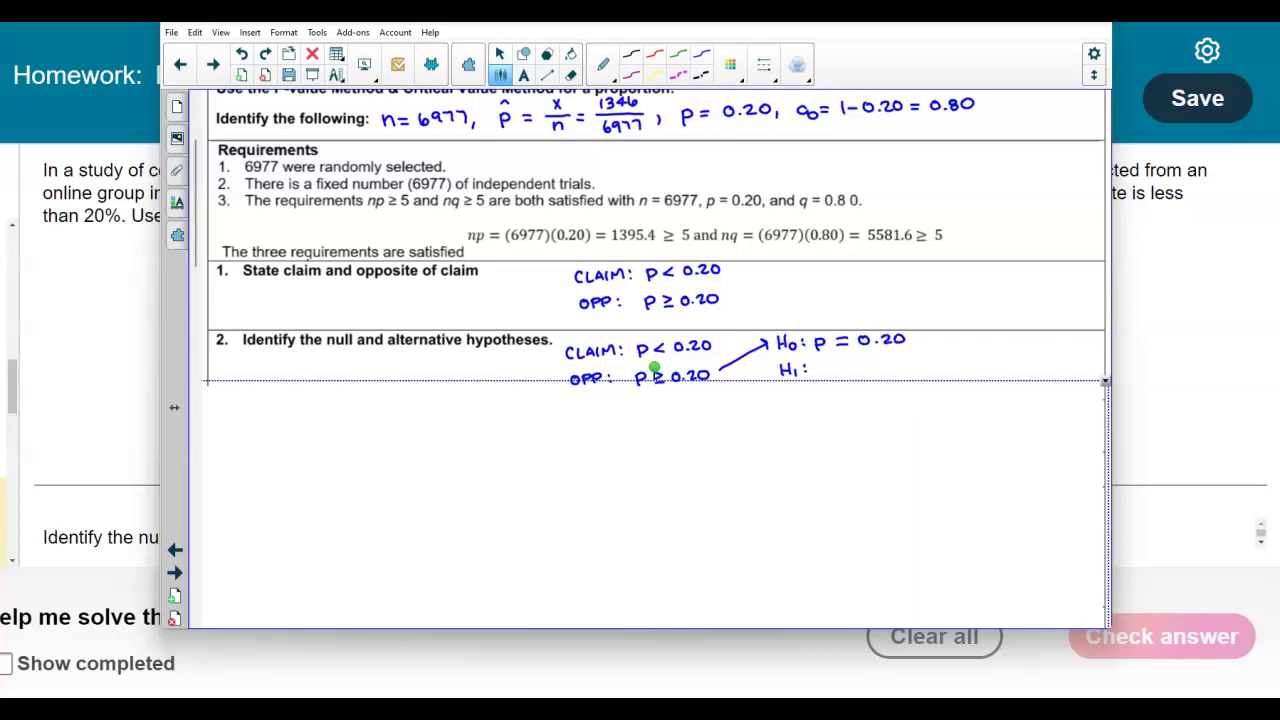
{"action": "mouse_move", "coordinate": [718, 350]}
{"action": "left_mouse_down"}
{"action": "mouse_move", "coordinate": [766, 370]}
{"action": "mouse_move", "coordinate": [757, 376]}
{"action": "mouse_move", "coordinate": [817, 378]}
{"action": "left_mouse_up"}
{"action": "left_click_drag", "start_coordinate": [817, 362], "coordinate": [889, 361]}
{"action": "left_click", "coordinate": [867, 369]}
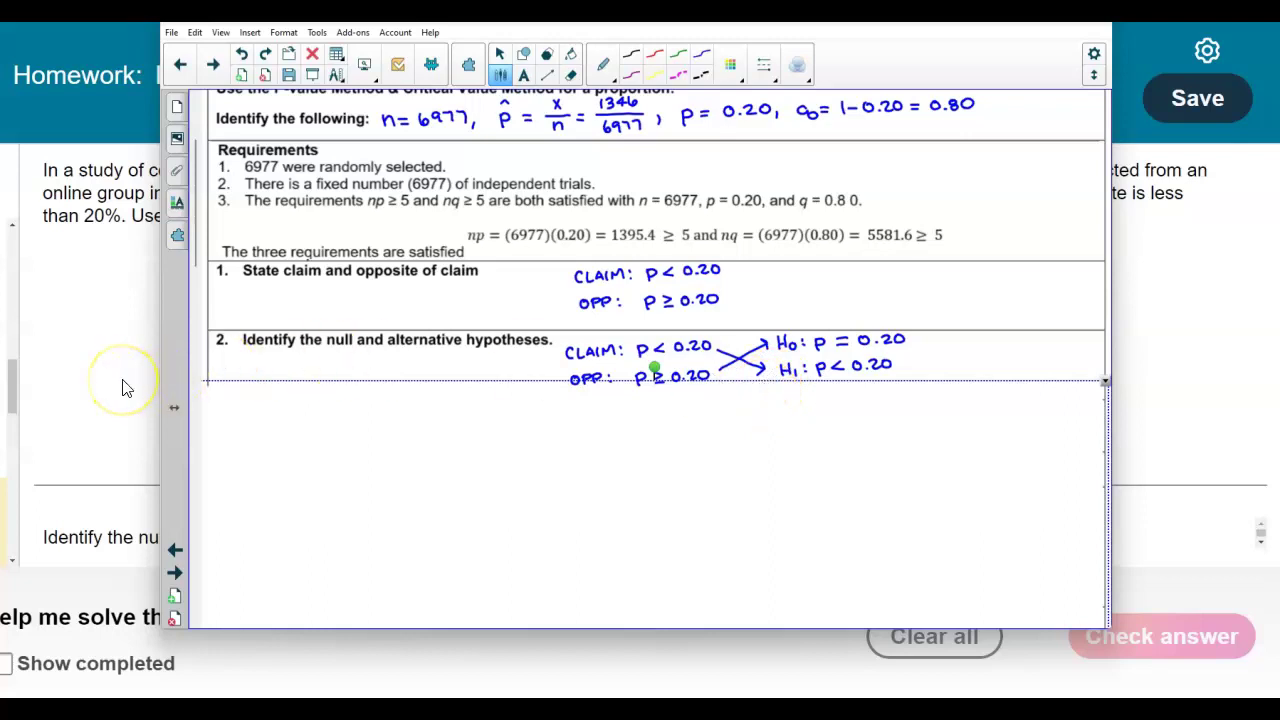
Return to the homework question and submit choice C, H0: p = 0.2 and H1: p < 0.2, as the hypotheses answer
{"action": "left_click", "coordinate": [121, 382]}
{"action": "left_click_drag", "start_coordinate": [626, 486], "coordinate": [643, 221]}
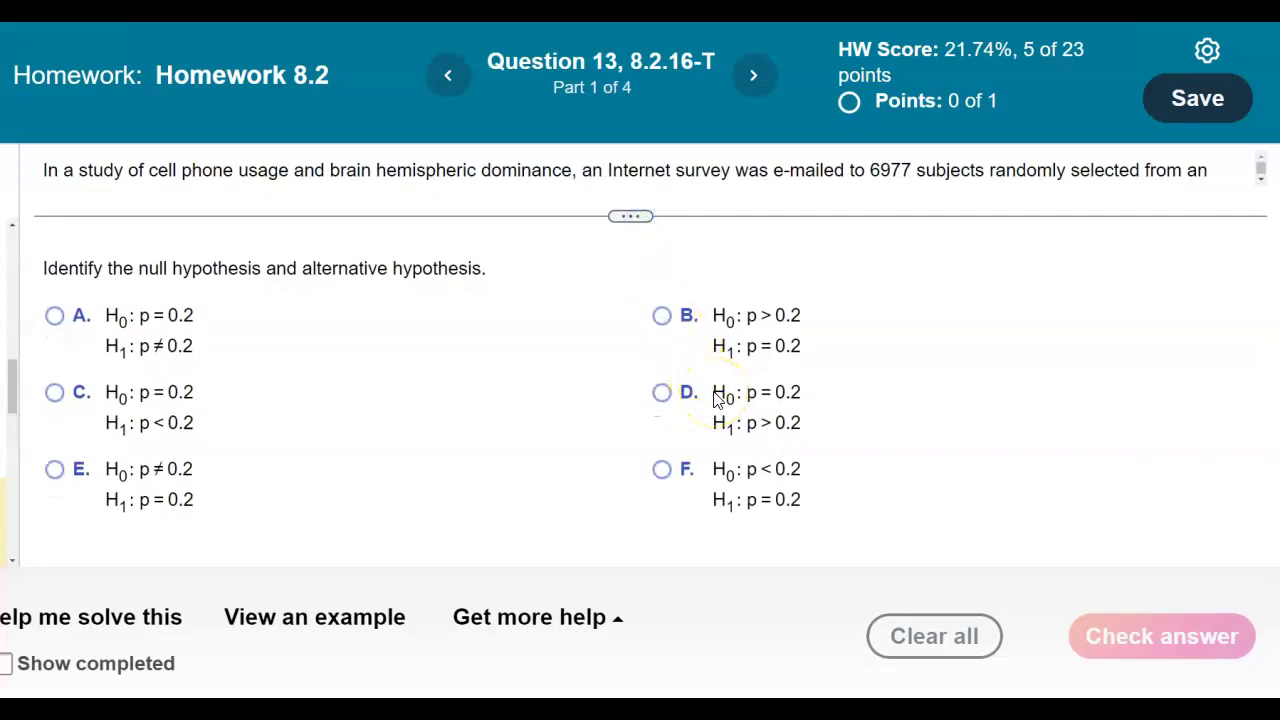
{"action": "mouse_move", "coordinate": [640, 217]}
{"action": "left_mouse_down"}
{"action": "mouse_move", "coordinate": [614, 206]}
{"action": "mouse_move", "coordinate": [620, 253]}
{"action": "mouse_move", "coordinate": [626, 223]}
{"action": "left_mouse_up"}
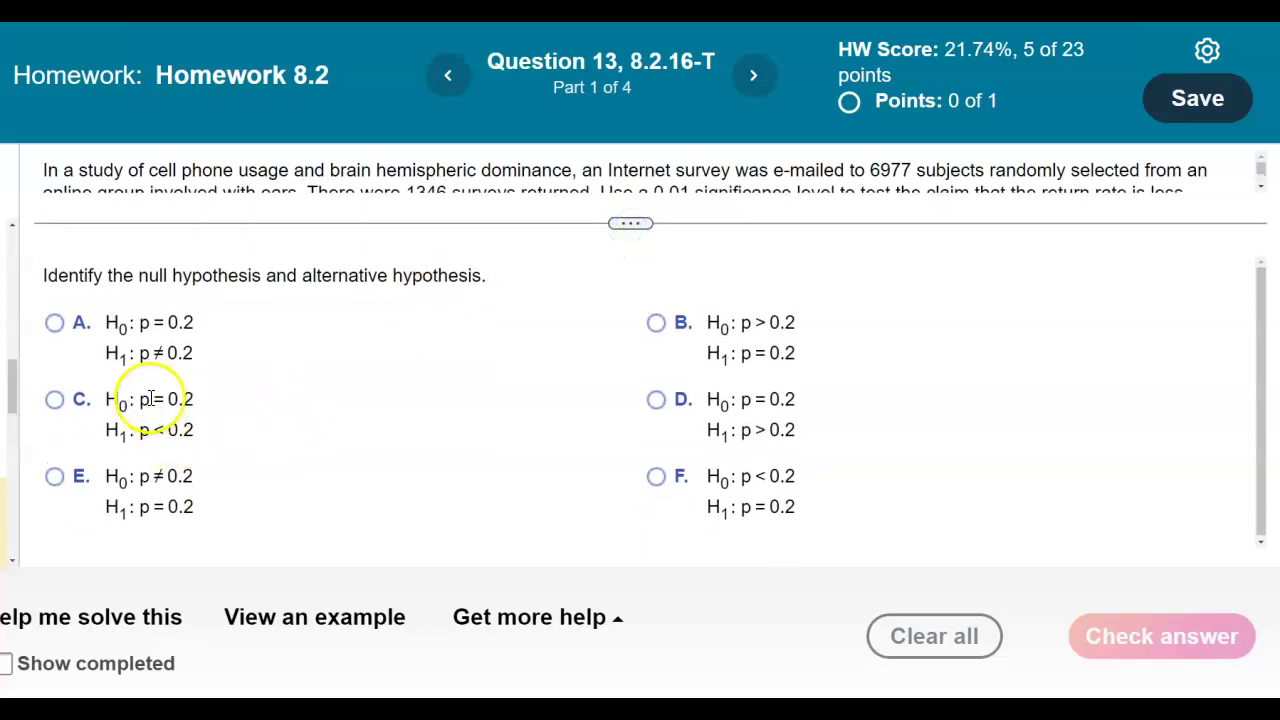
{"action": "left_click", "coordinate": [55, 399]}
{"action": "left_click", "coordinate": [1180, 638]}
{"action": "left_click", "coordinate": [623, 397]}
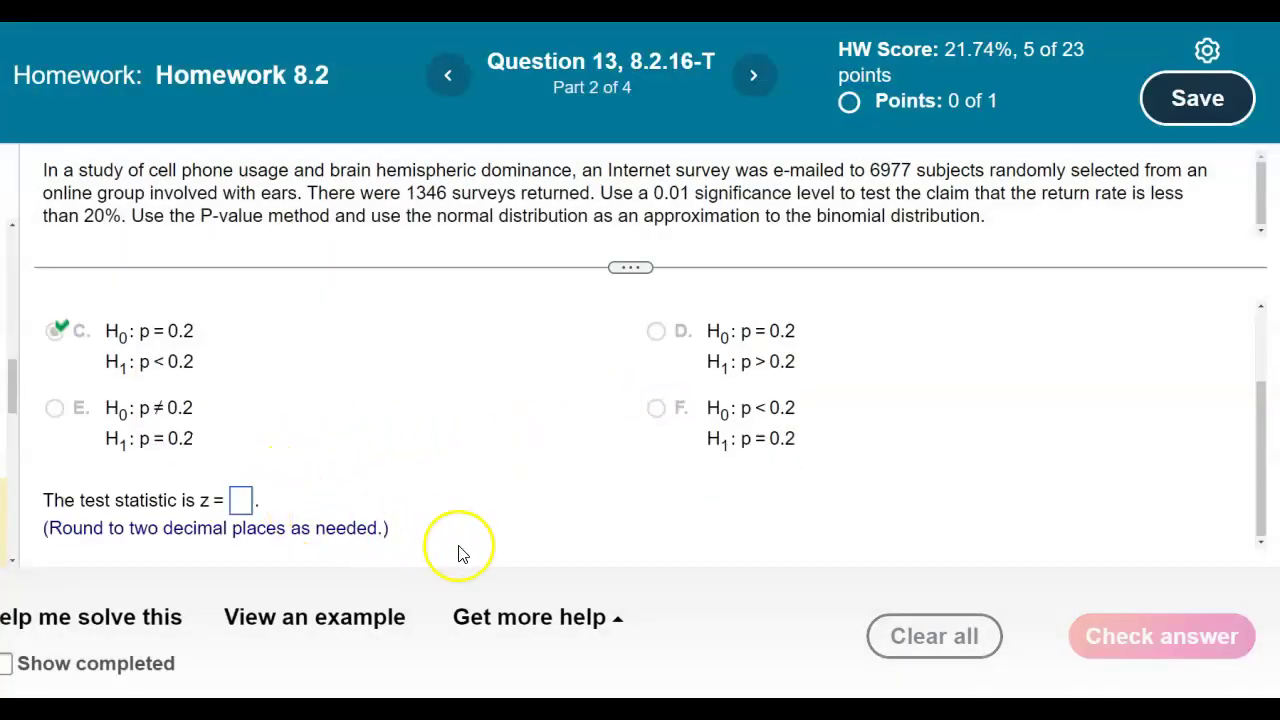
Switch back to the SMART Notebook page, uncover section 3 and write LEFT TAIL TEST beneath it
{"action": "left_click", "coordinate": [744, 708]}
{"action": "left_click_drag", "start_coordinate": [601, 443], "coordinate": [600, 527]}
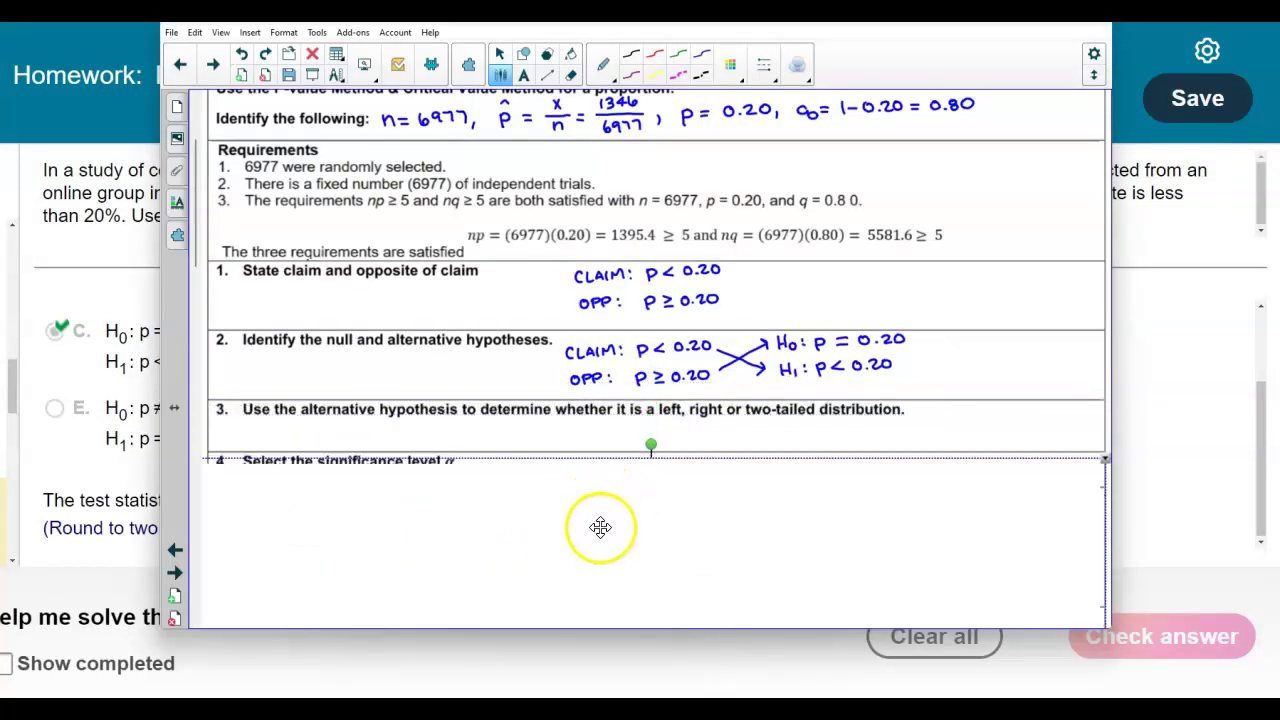
{"action": "left_click", "coordinate": [983, 389]}
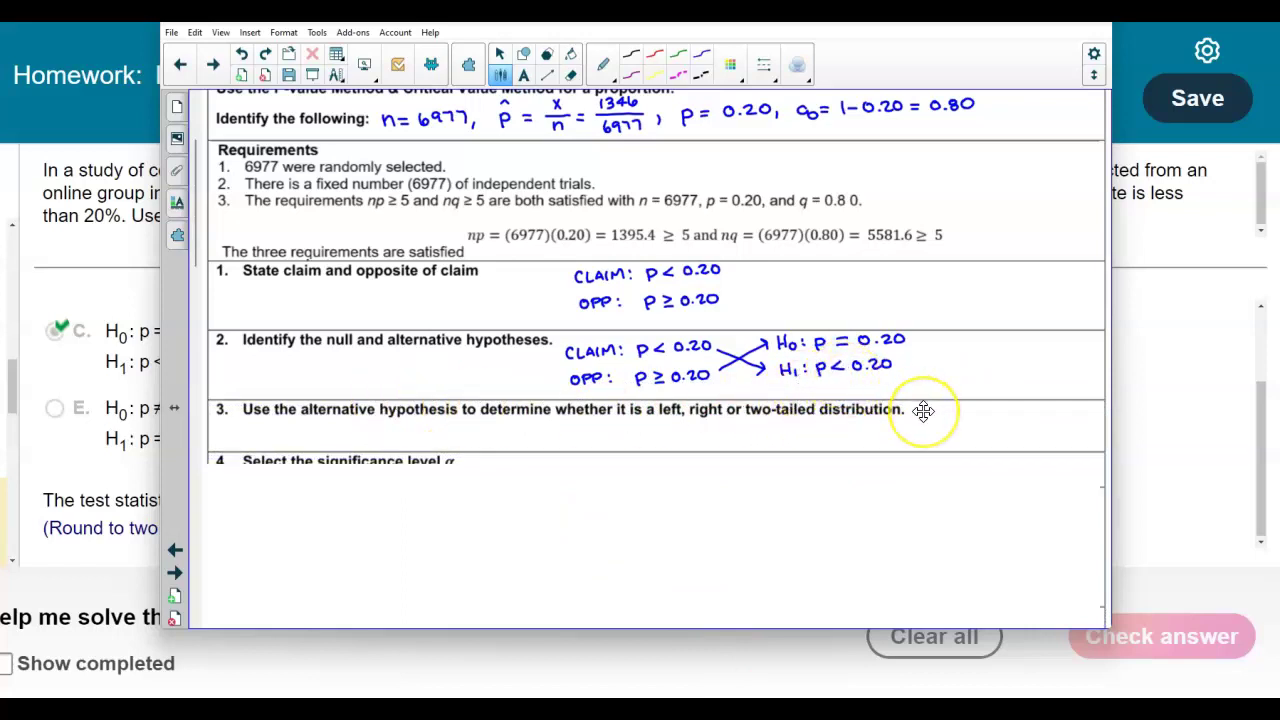
{"action": "left_click_drag", "start_coordinate": [544, 432], "coordinate": [561, 443]}
{"action": "left_click_drag", "start_coordinate": [554, 436], "coordinate": [580, 433]}
{"action": "left_click_drag", "start_coordinate": [574, 433], "coordinate": [595, 444]}
{"action": "left_click_drag", "start_coordinate": [589, 433], "coordinate": [655, 441]}
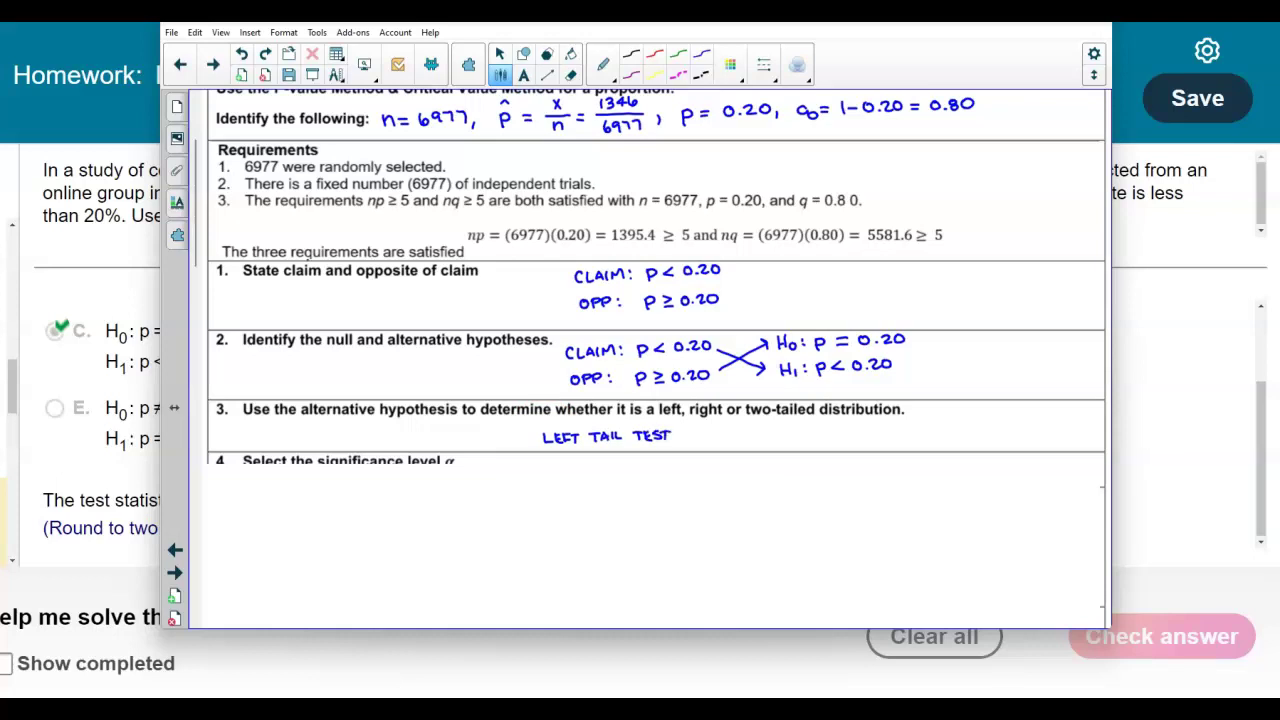
Uncover the section 4 heading and write the significance level α beside it
{"action": "left_click_drag", "start_coordinate": [537, 508], "coordinate": [540, 533]}
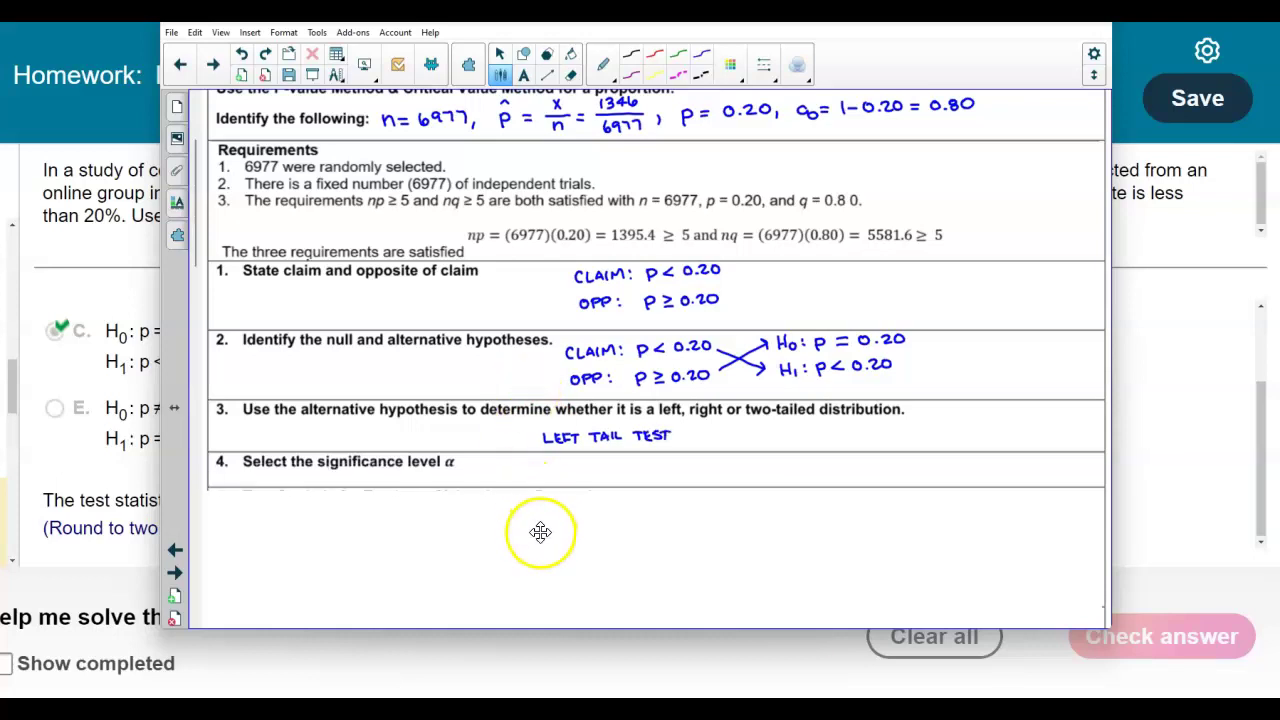
{"action": "mouse_move", "coordinate": [533, 18]}
{"action": "left_mouse_down"}
{"action": "mouse_move", "coordinate": [531, 222]}
{"action": "mouse_move", "coordinate": [628, 222]}
{"action": "mouse_move", "coordinate": [677, 200]}
{"action": "mouse_move", "coordinate": [553, 18]}
{"action": "left_mouse_up"}
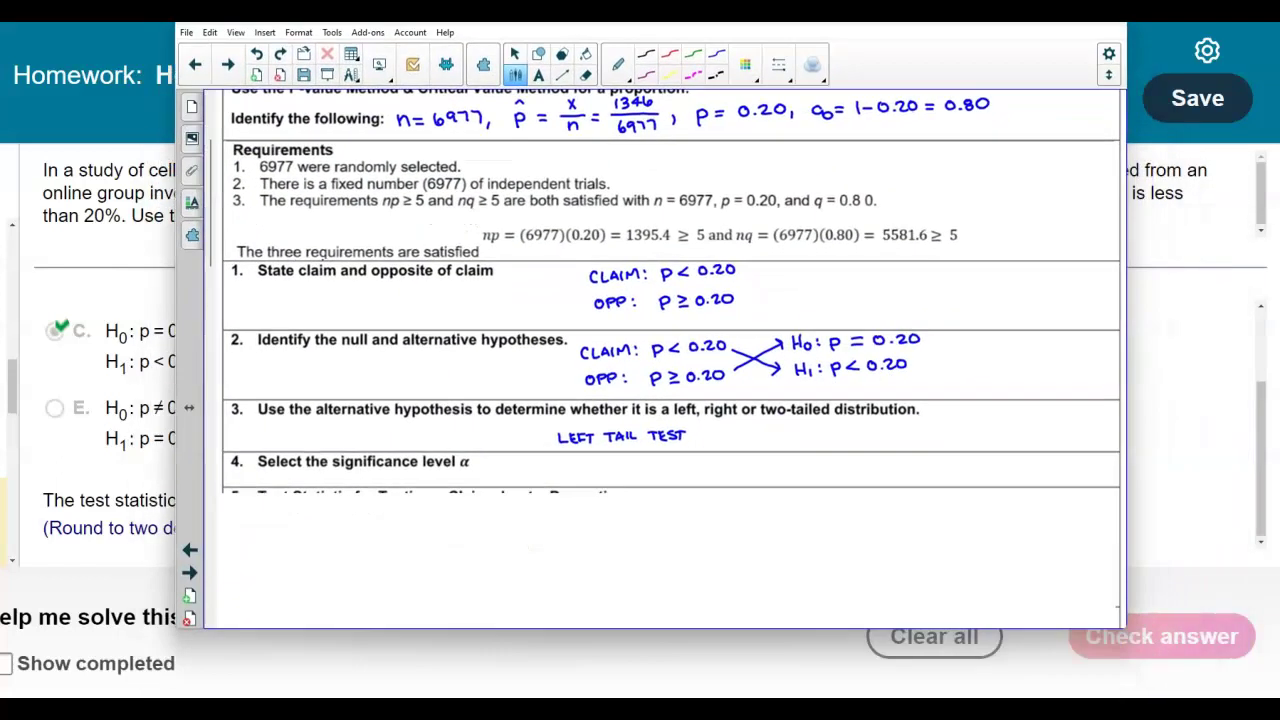
{"action": "mouse_move", "coordinate": [618, 466]}
{"action": "left_mouse_down"}
{"action": "mouse_move", "coordinate": [620, 477]}
{"action": "mouse_move", "coordinate": [635, 469]}
{"action": "left_mouse_up"}
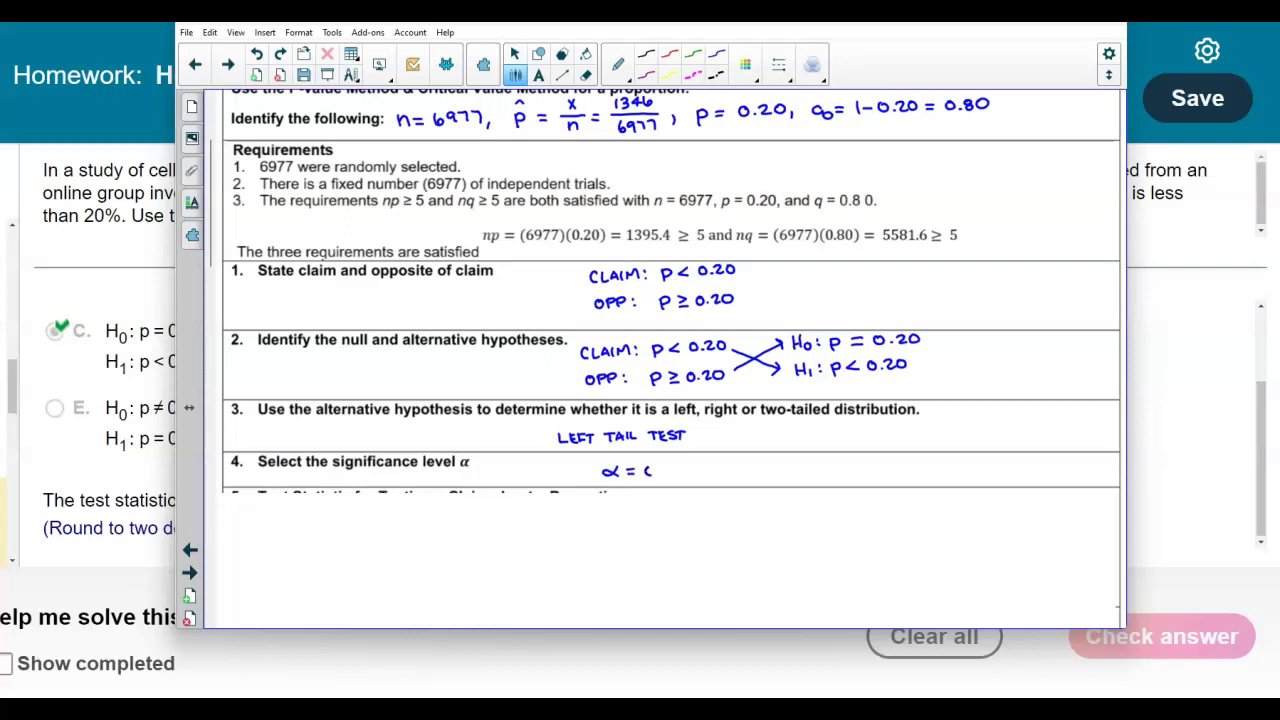